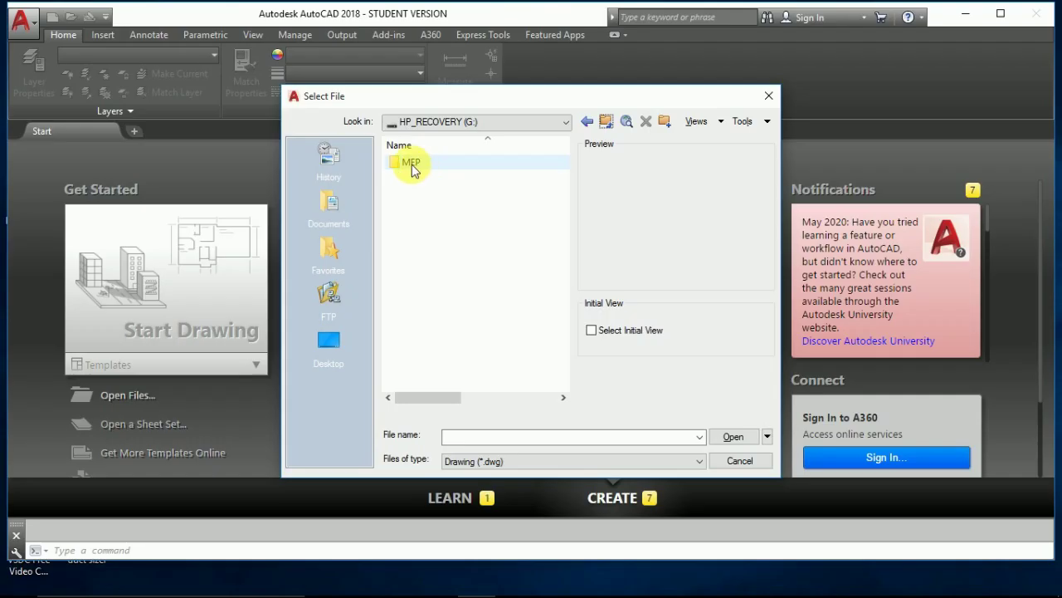
Open ARCHITECTURE.dwg from the DRAWINGS > ARCHITECTURE folder to show the four floor plans.
double_click(407, 166)
double_click(427, 174)
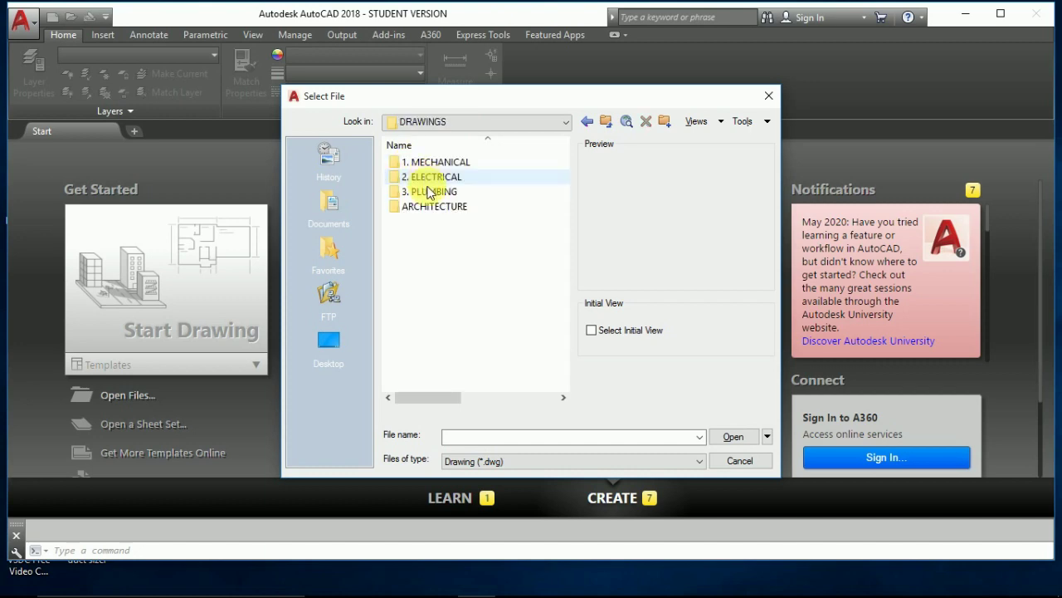
double_click(433, 207)
double_click(413, 164)
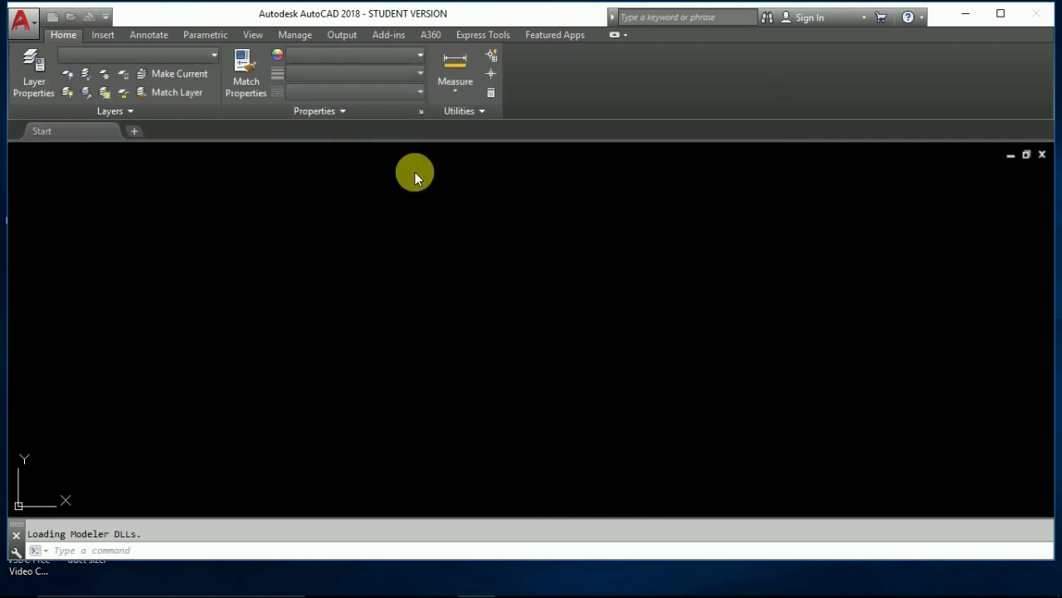
middle_drag(59, 266, 59, 276)
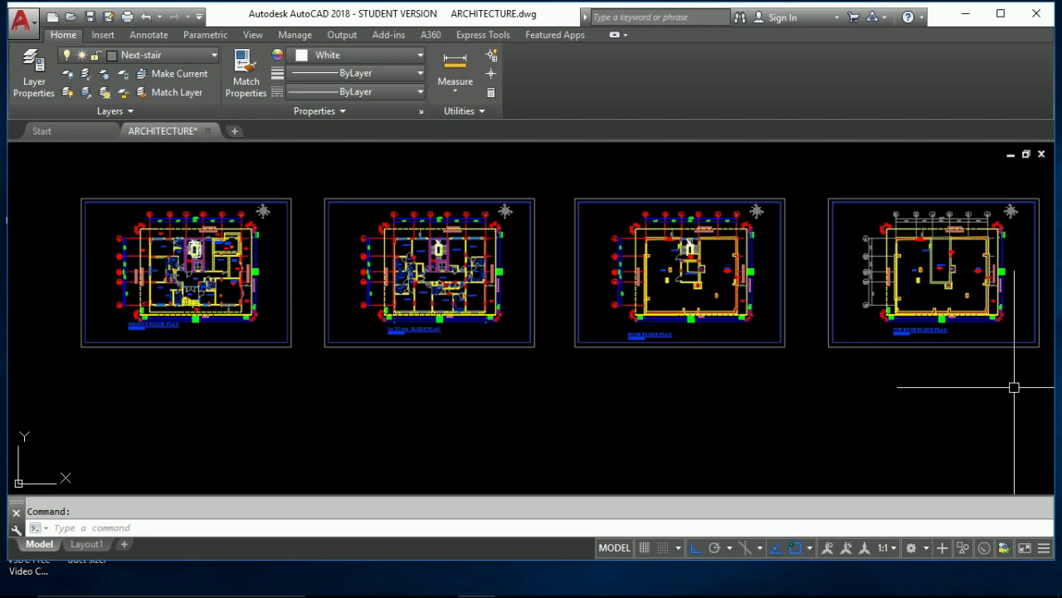
Set all 114 layers to gray colour 8 in Layer Properties, then start SETBYLAYER.
text(LA)
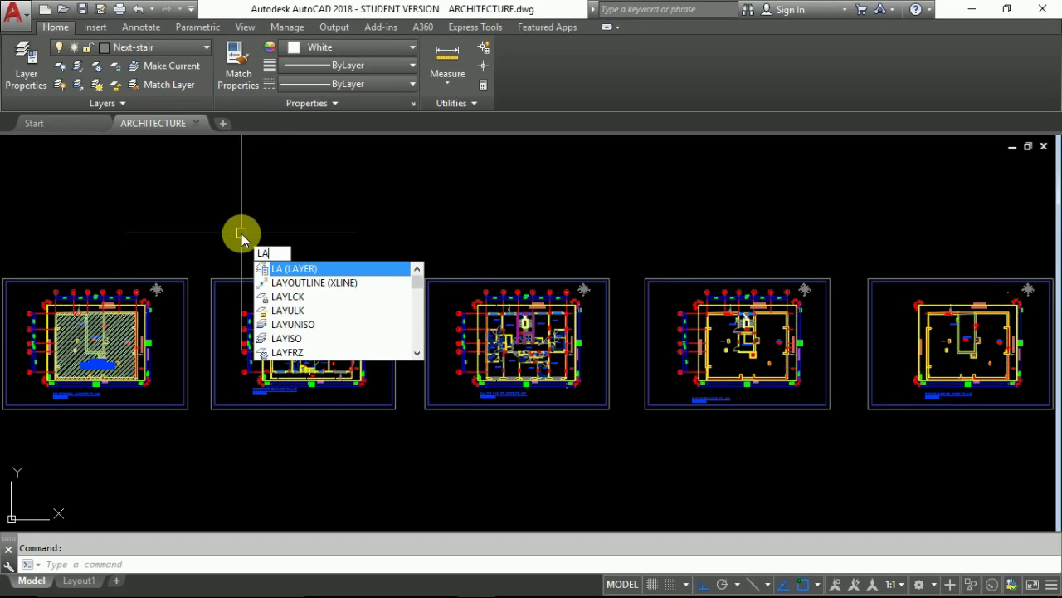
key(Return)
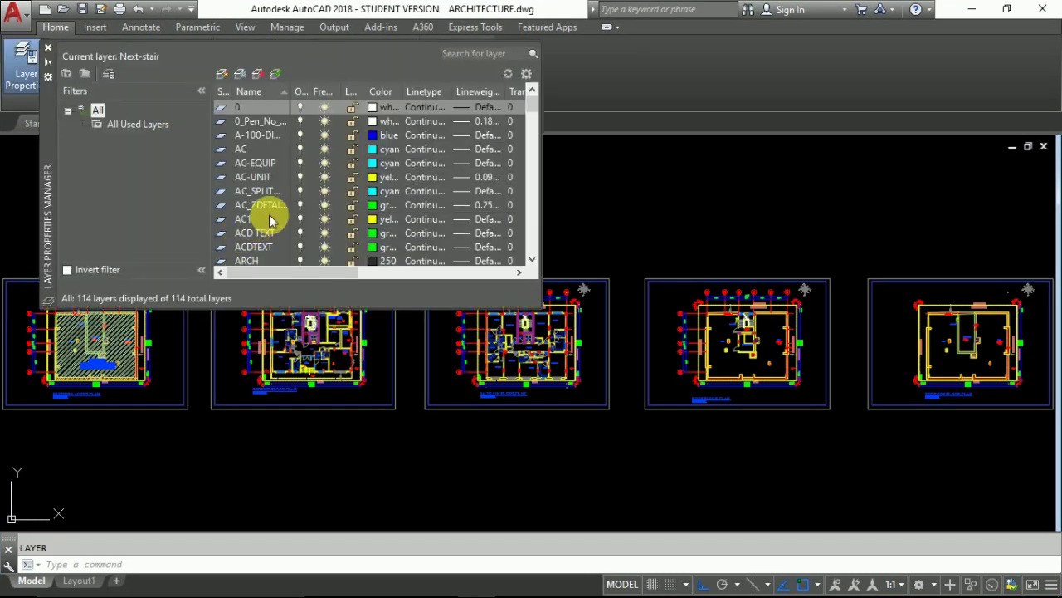
click(267, 138)
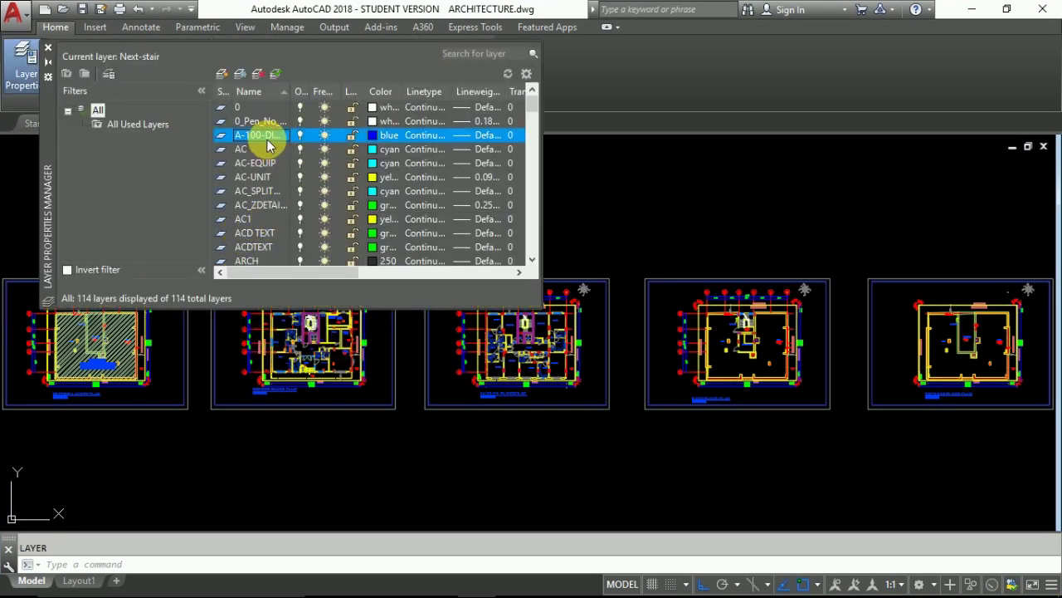
key(ctrl+a)
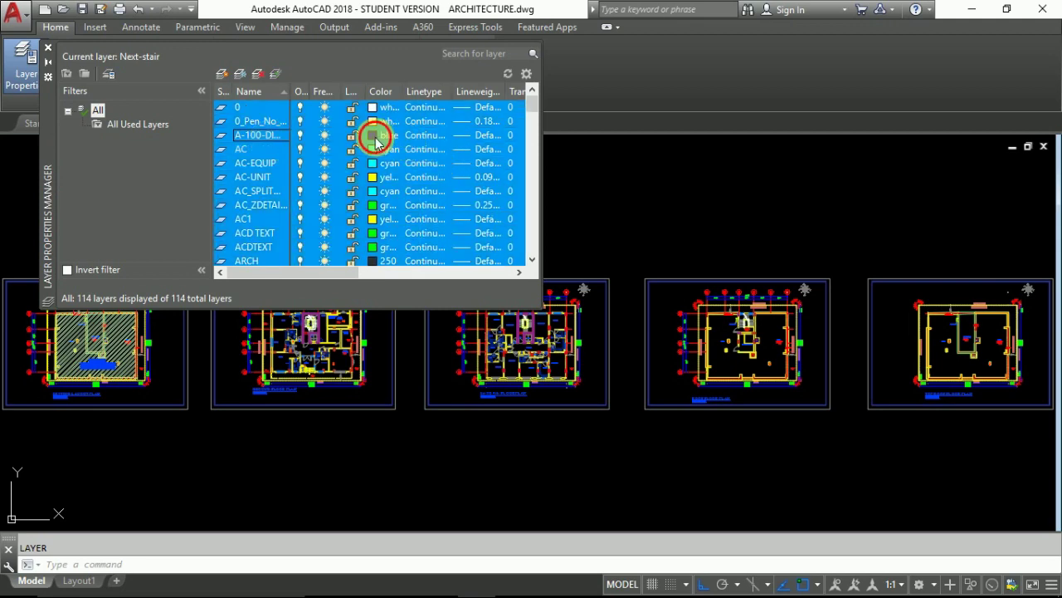
click(375, 134)
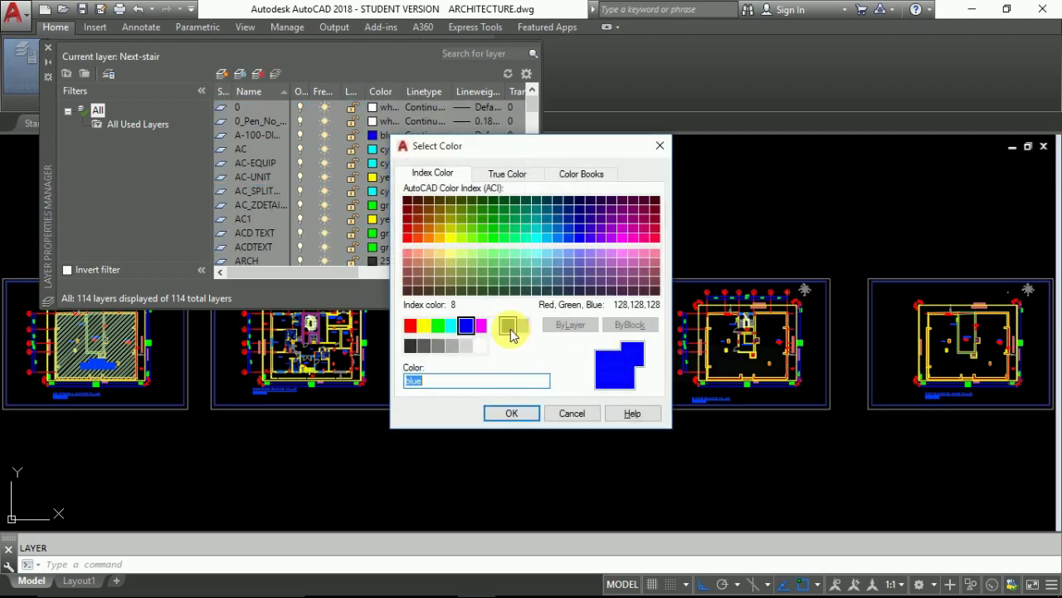
click(510, 330)
click(512, 413)
text(setby)
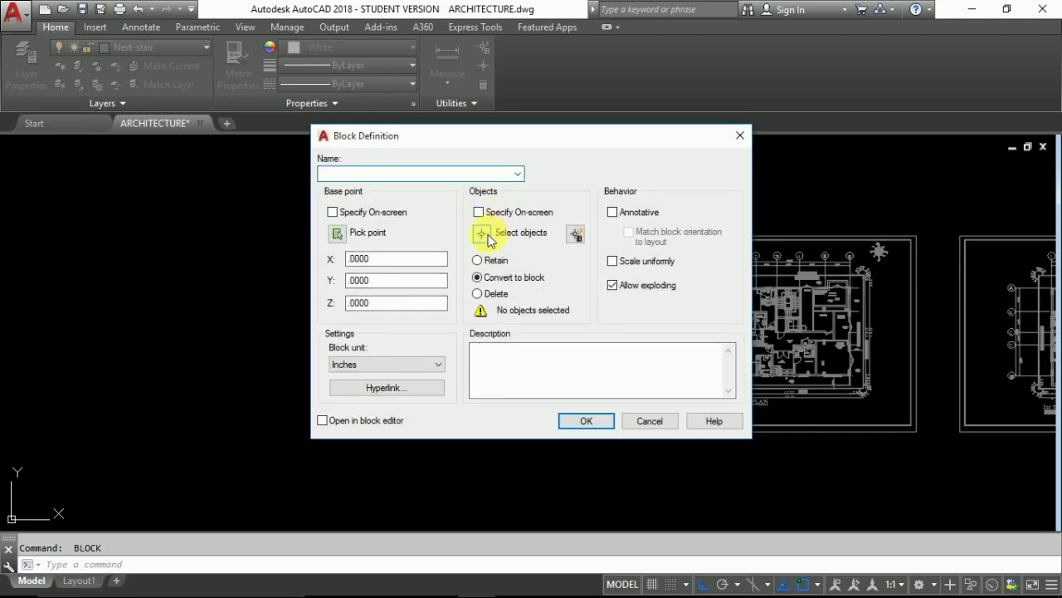
Finish windowing the ground floor plan and save it as block GROUND FLOOR PLAN.
click(794, 474)
text(G)
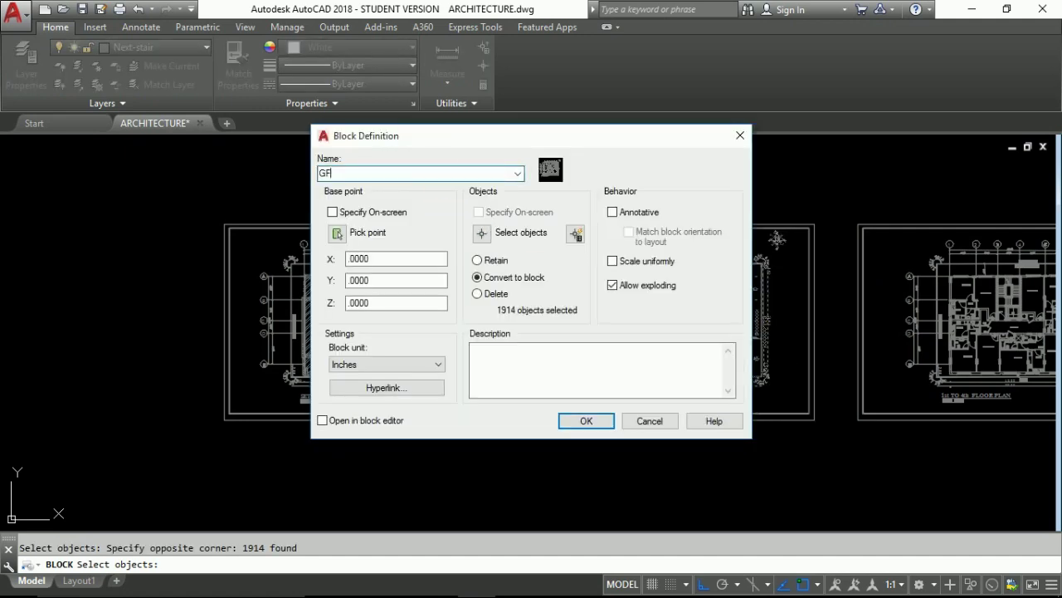
text(ROUND FLOOR PLA)
text(N)
key(Return)
Window the third plan and make it the 1 TO 4 typical floor block.
click(483, 232)
click(543, 152)
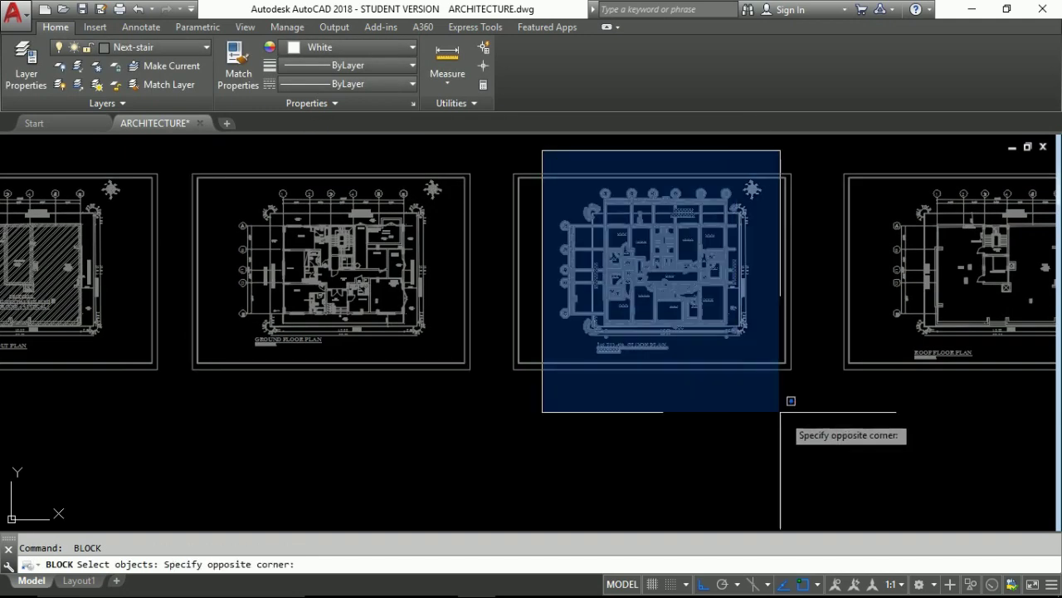
click(788, 405)
key(Return)
text(14)
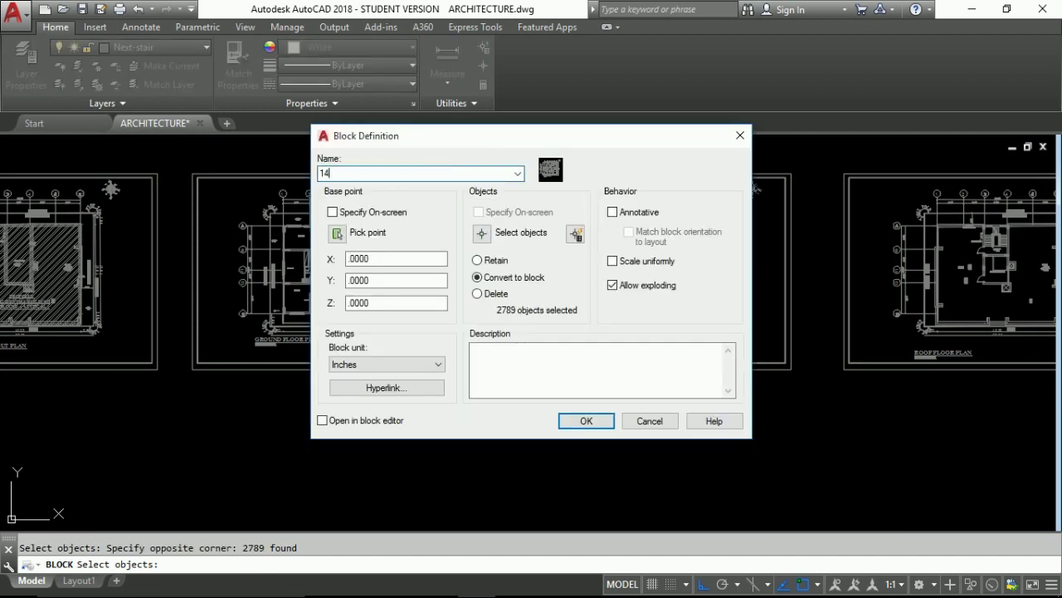
text( TO 4)
text( TYPPIC)
key(BackSpace)
key(BackSpace)
key(BackSpace)
text(PICAL FLOOR)
key(Return)
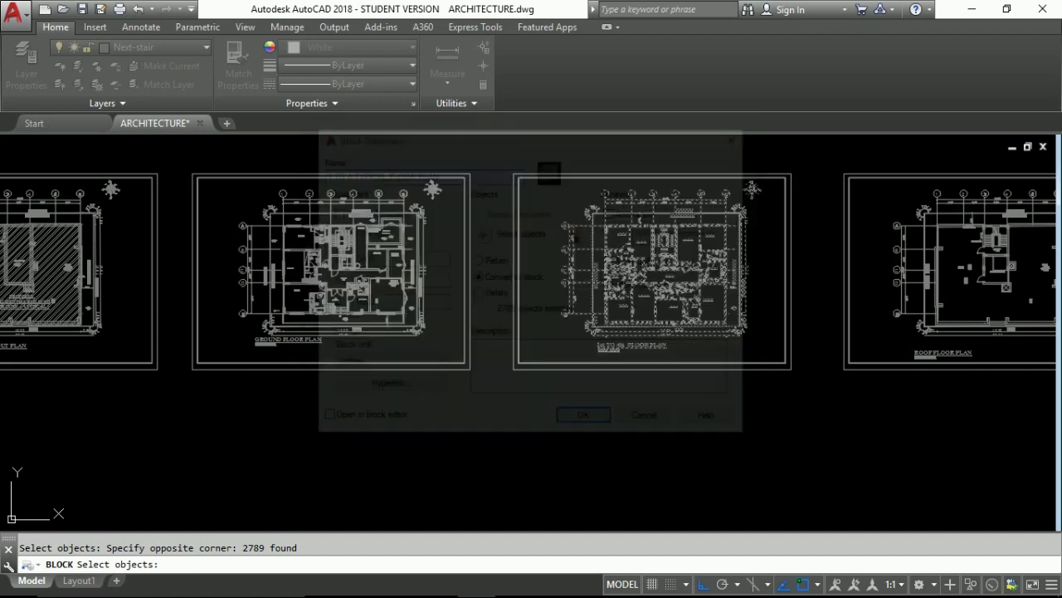
Window the roof floor plan and make it the ROOF FLOOR block.
key(Return)
click(482, 234)
click(512, 158)
click(645, 373)
key(Return)
click(439, 174)
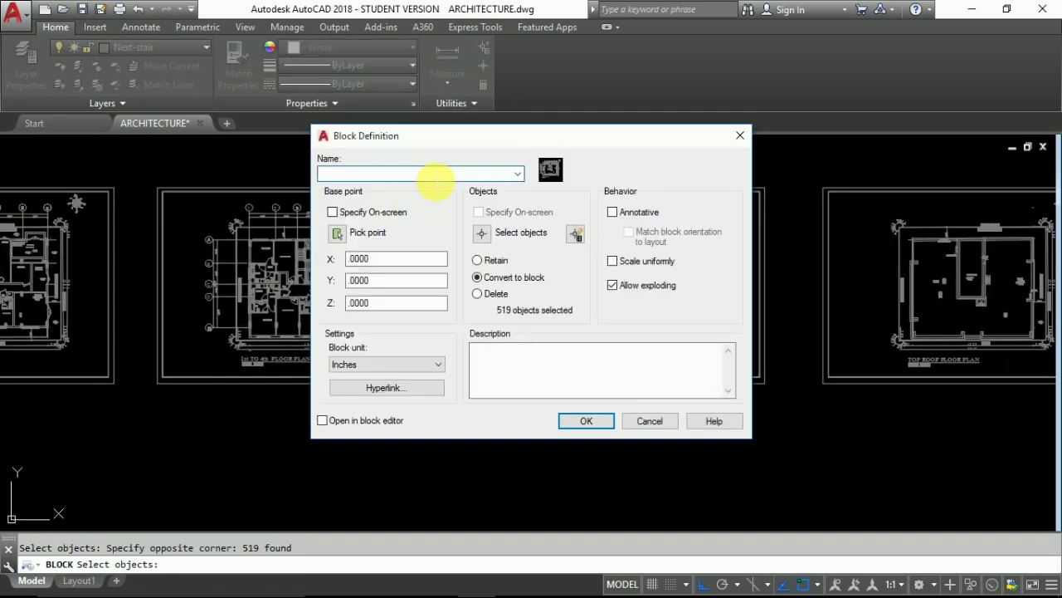
text(ROOF FLOOR)
key(Return)
Select the top roof plan's 273 objects and name the block TOP OF ROOFPLAN.
key(Return)
click(481, 234)
scroll(498, 290, up, 2)
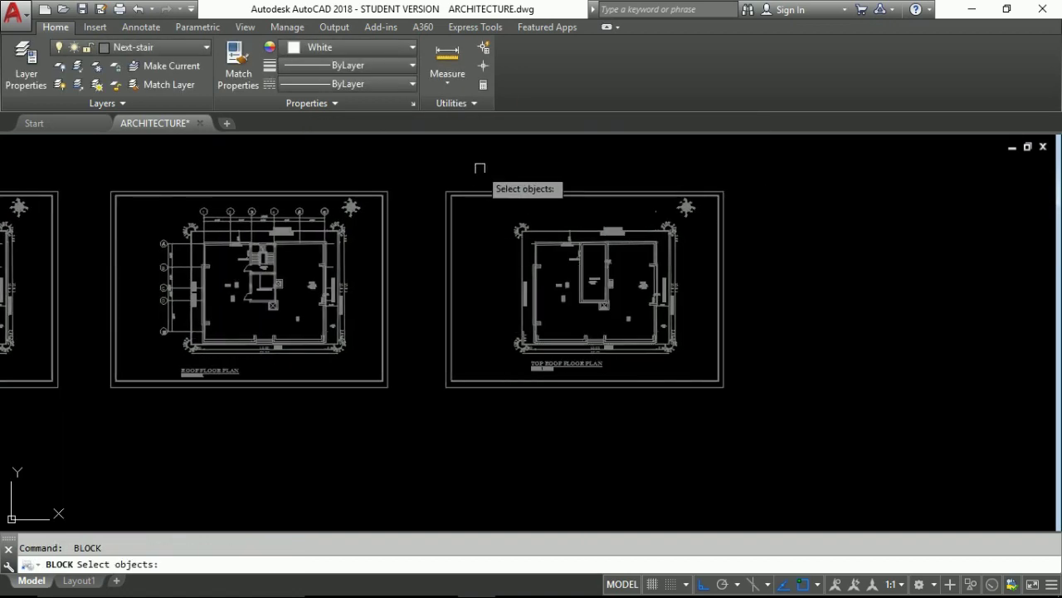
drag(490, 183, 706, 455)
key(Return)
text(TOP OF ROOF)
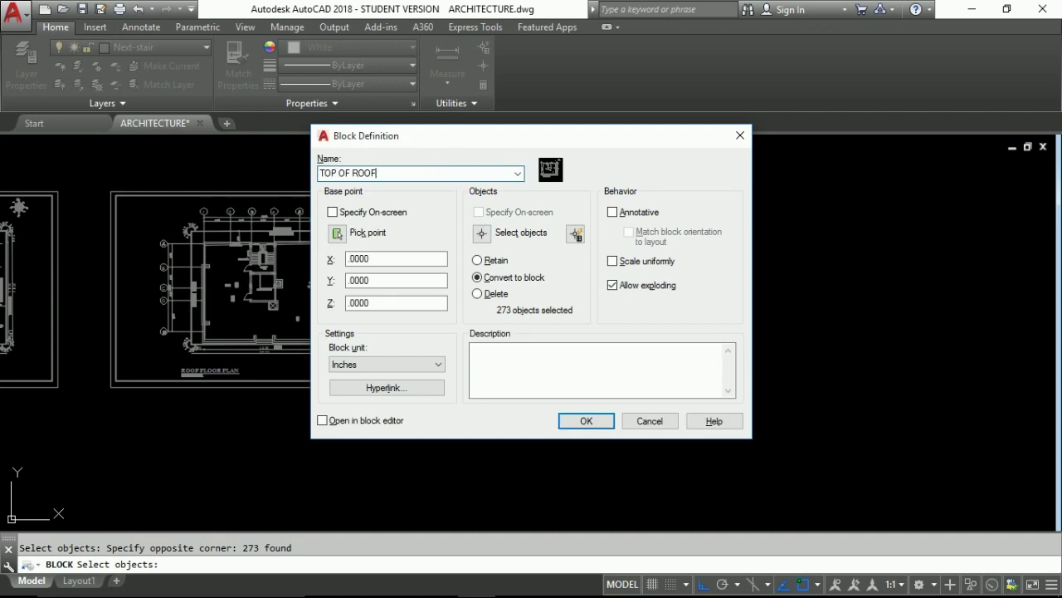
text(PLAN)
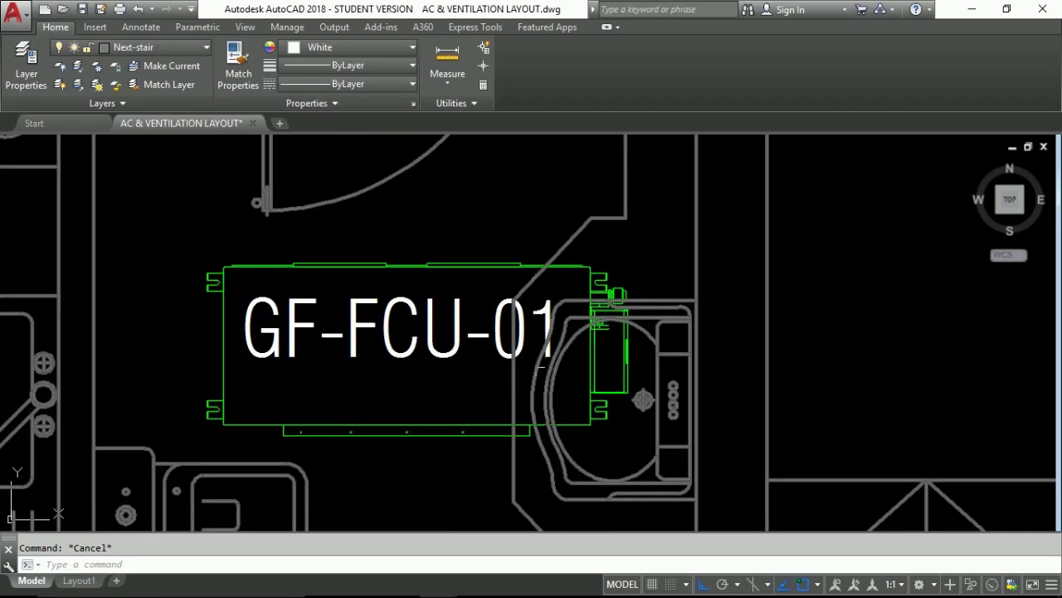
Mirror GF-FCU-01 about a horizontal line, erasing the original unit.
scroll(518, 368, down, 3)
scroll(497, 384, down, 3)
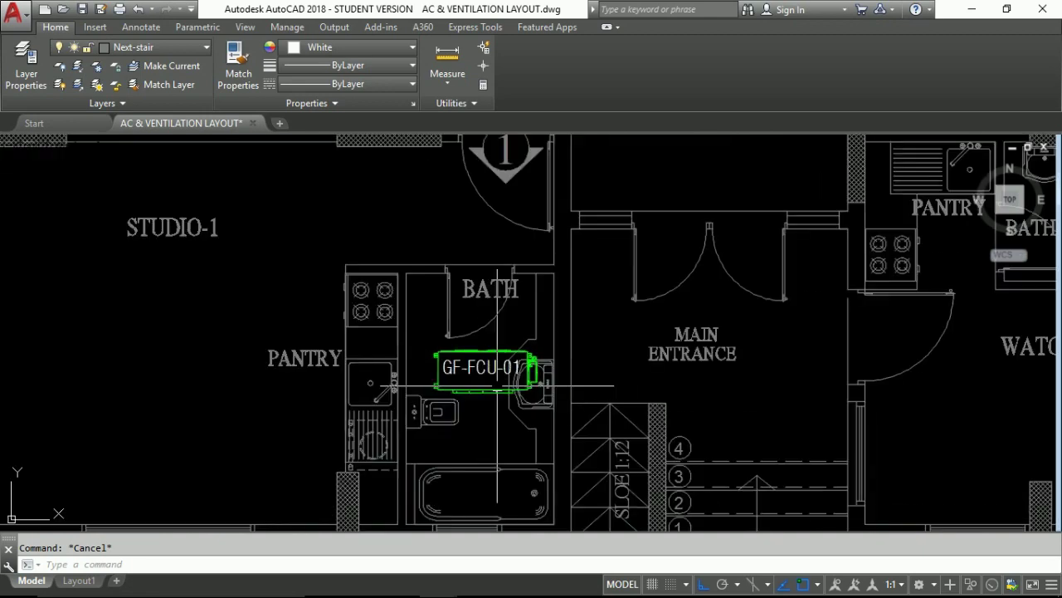
scroll(485, 388, up, 2)
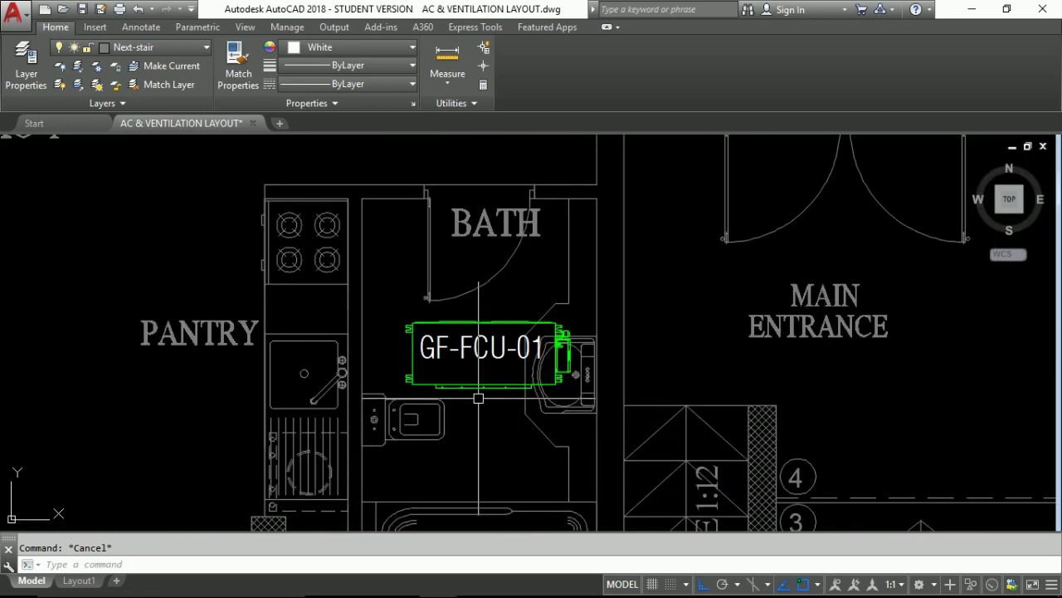
scroll(478, 397, up, 4)
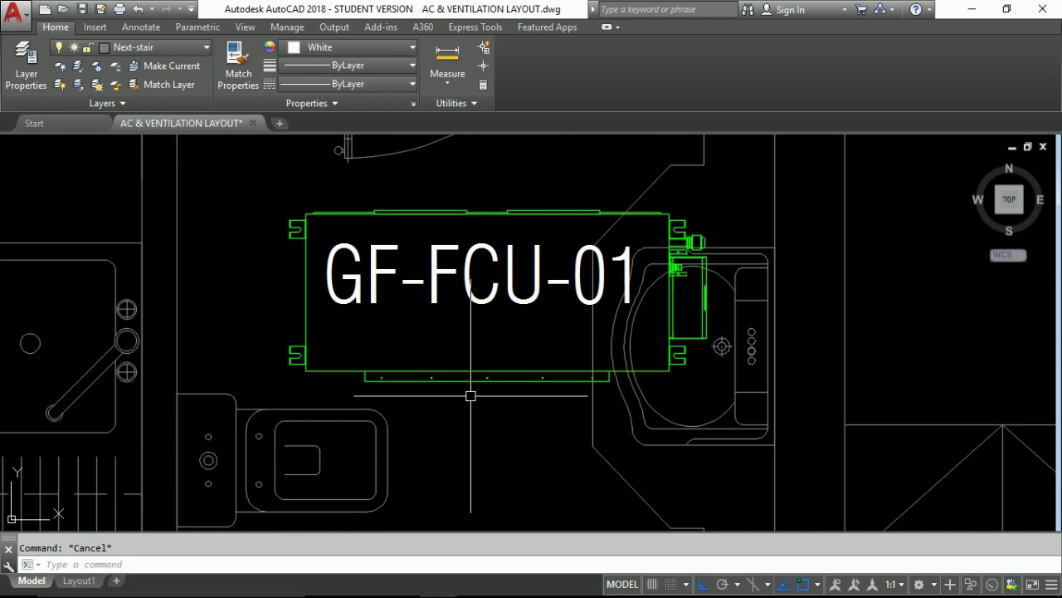
text(mi)
key(Return)
click(484, 379)
key(Return)
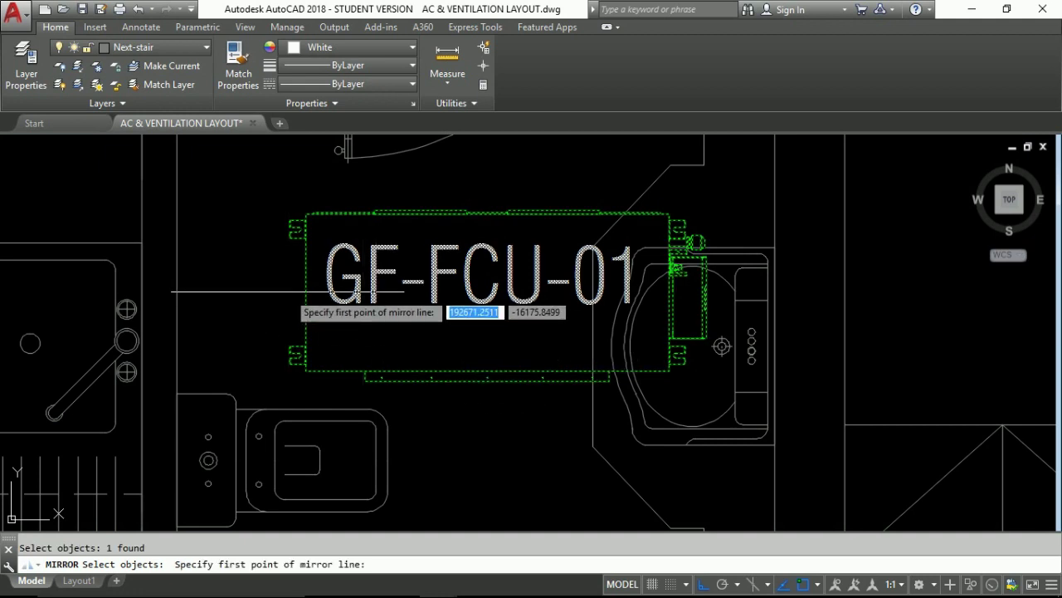
click(287, 291)
click(254, 293)
text(y)
key(Return)
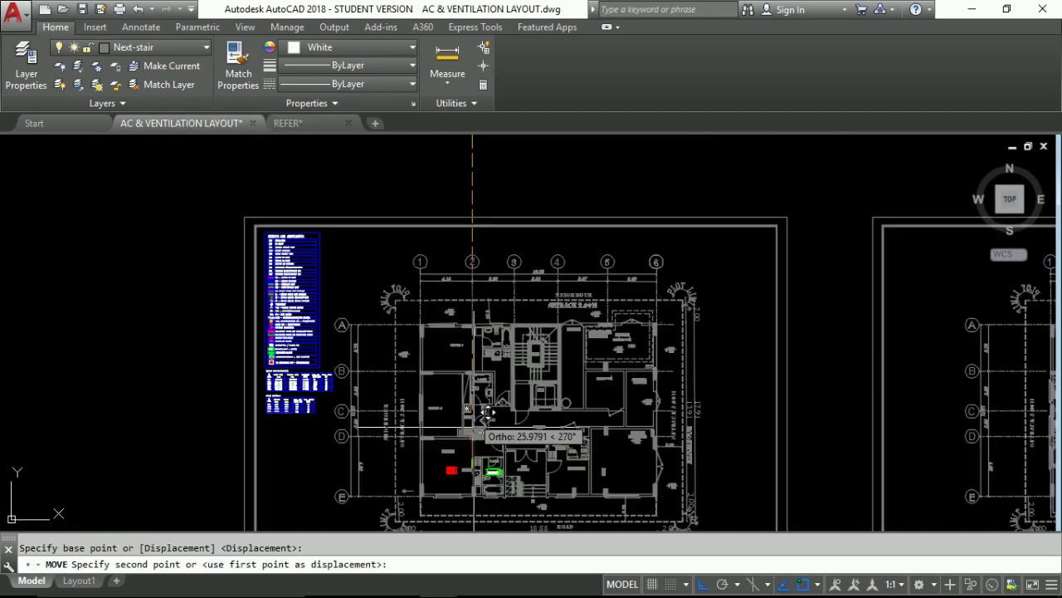
Cancel the pending move and zoom around to review the diffuser, unit and 800 CFM label.
scroll(485, 412, up, 10)
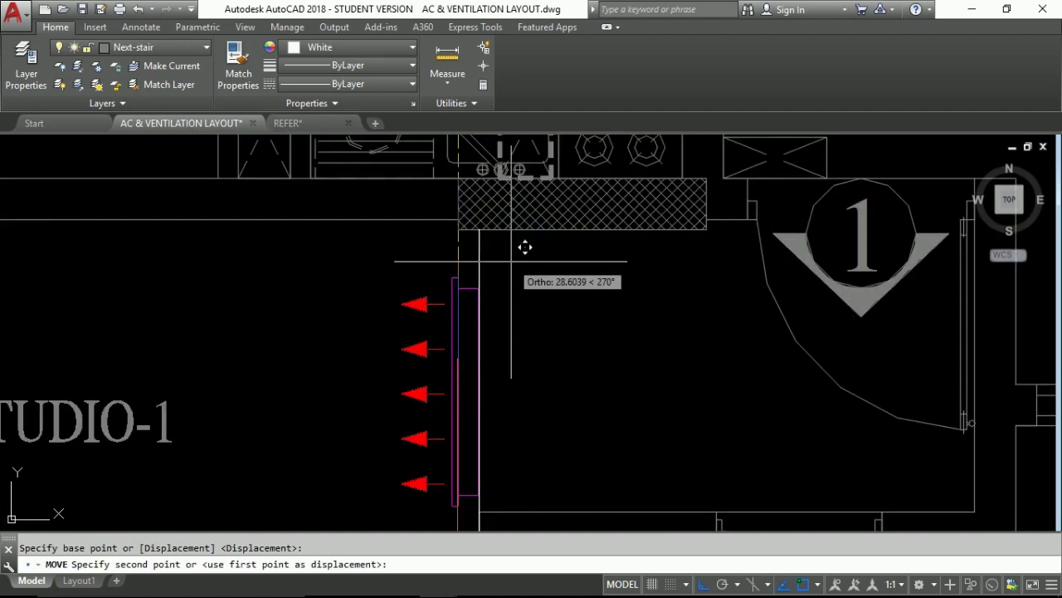
key(Escape)
scroll(547, 373, down, 2)
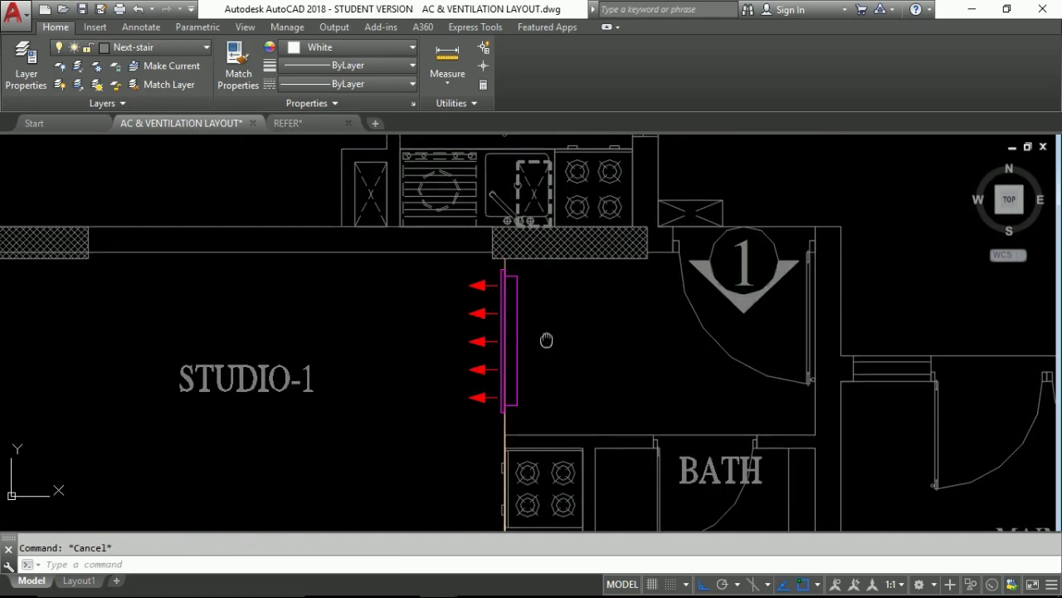
scroll(517, 249, down, 2)
scroll(531, 266, down, 2)
scroll(552, 268, up, 5)
scroll(548, 274, up, 2)
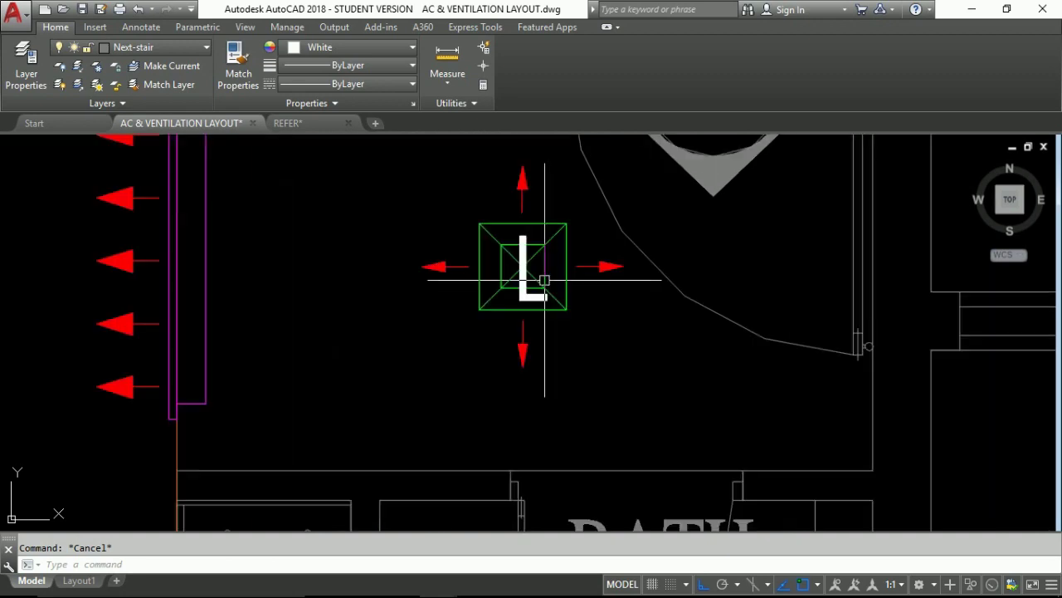
scroll(541, 280, down, 6)
scroll(548, 287, up, 1)
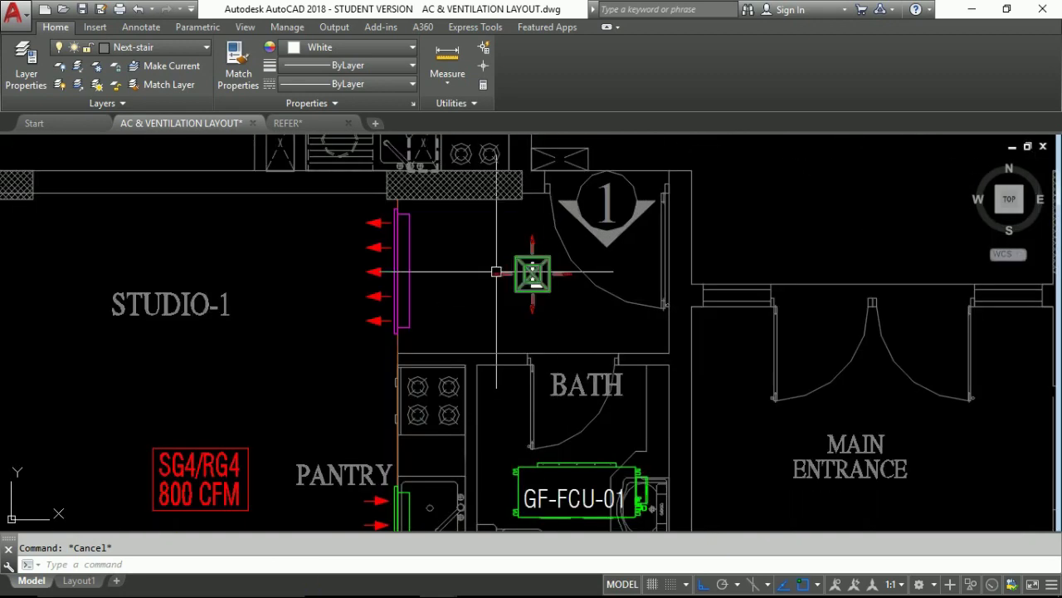
scroll(531, 275, up, 2)
scroll(535, 275, up, 2)
scroll(536, 275, down, 4)
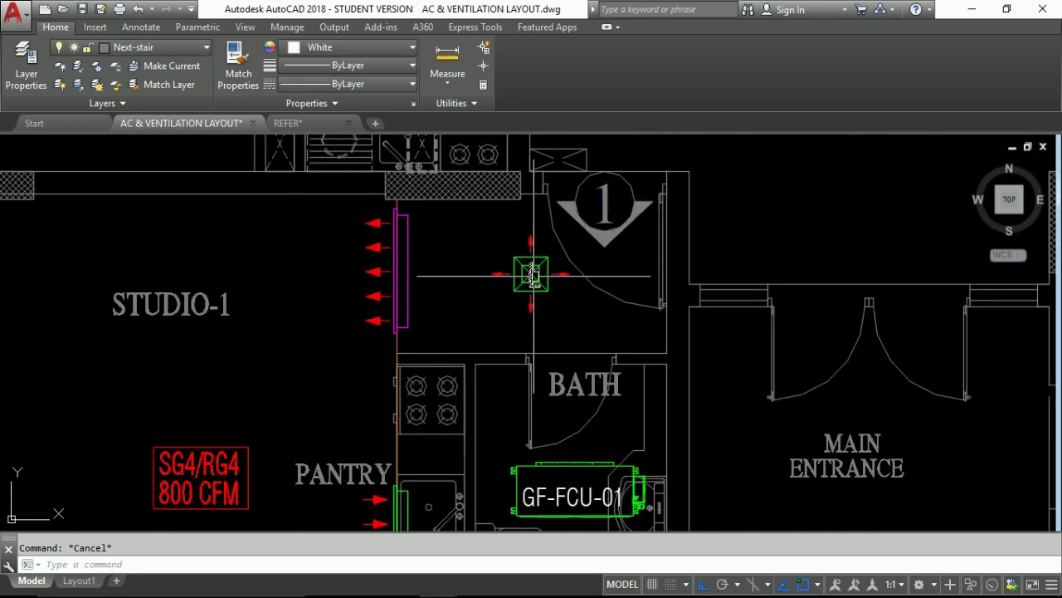
scroll(531, 282, up, 2)
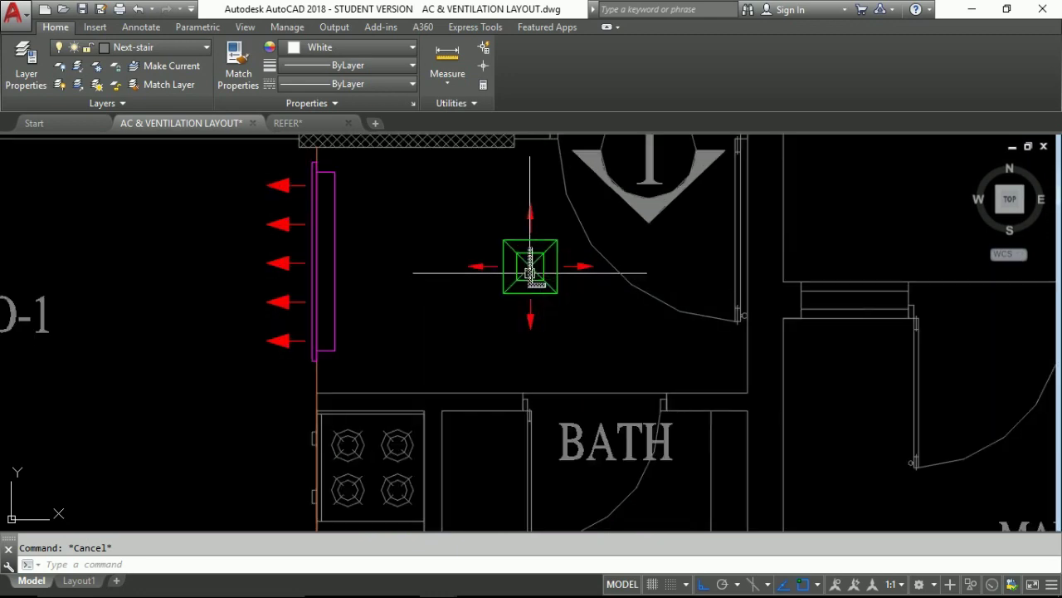
Draw a duct polyline from the top of GF-FCU-01 straight up toward the L diffuser.
scroll(547, 283, down, 2)
text(pl)
key(Return)
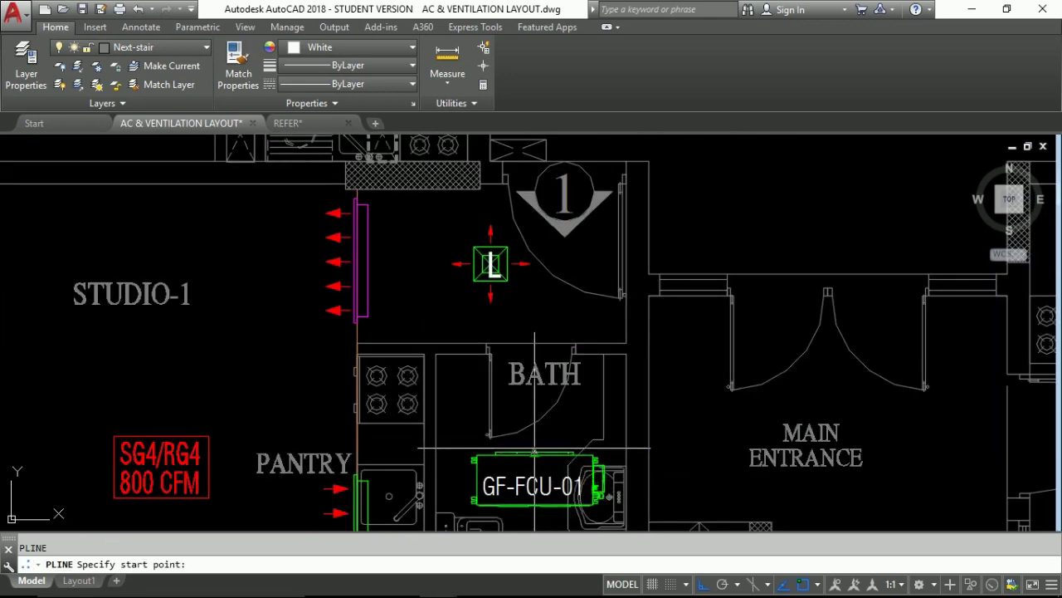
click(535, 453)
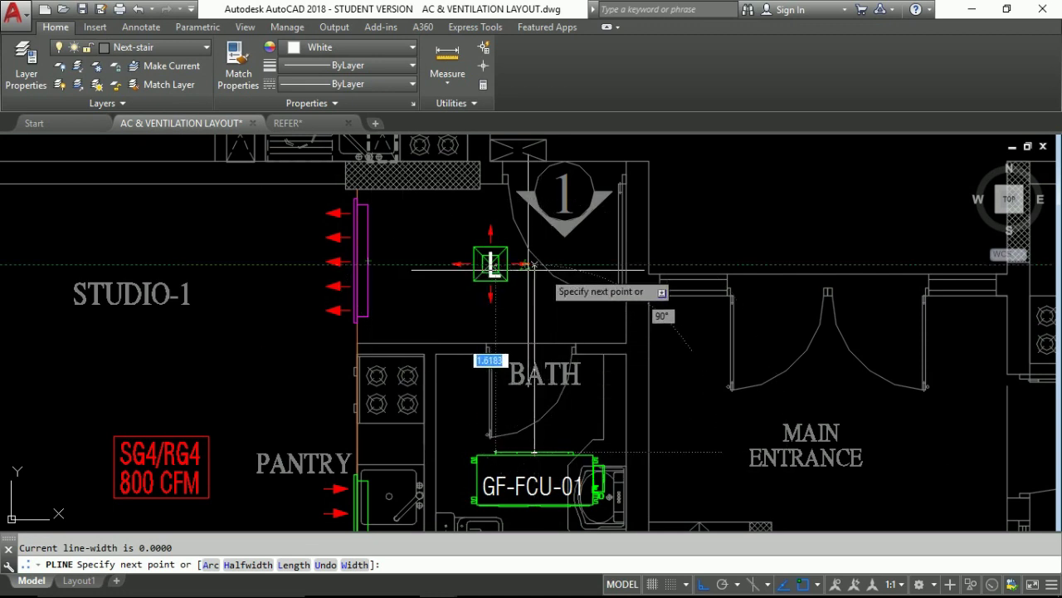
click(534, 264)
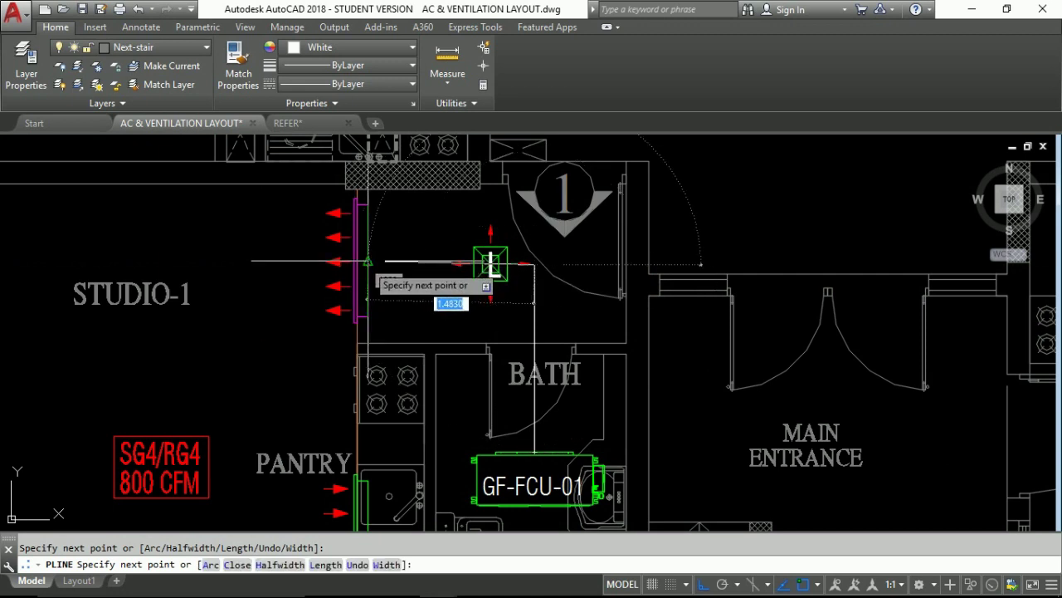
scroll(368, 263, up, 4)
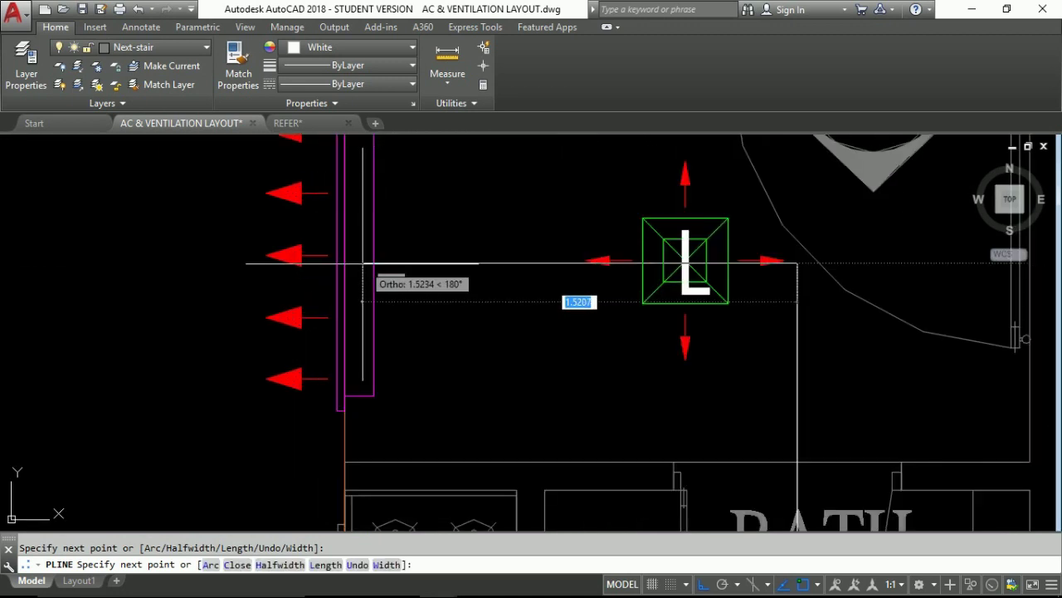
key(Escape)
Pan and zoom the plan to check the duct run by the bath.
scroll(365, 282, down, 4)
middle_drag(598, 430, 556, 374)
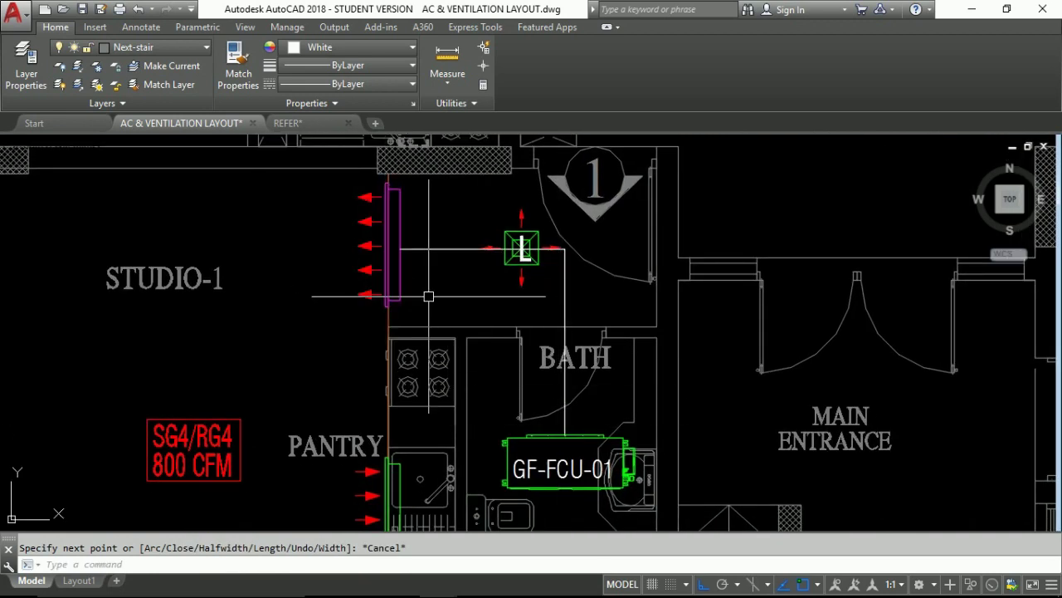
middle_drag(436, 302, 406, 277)
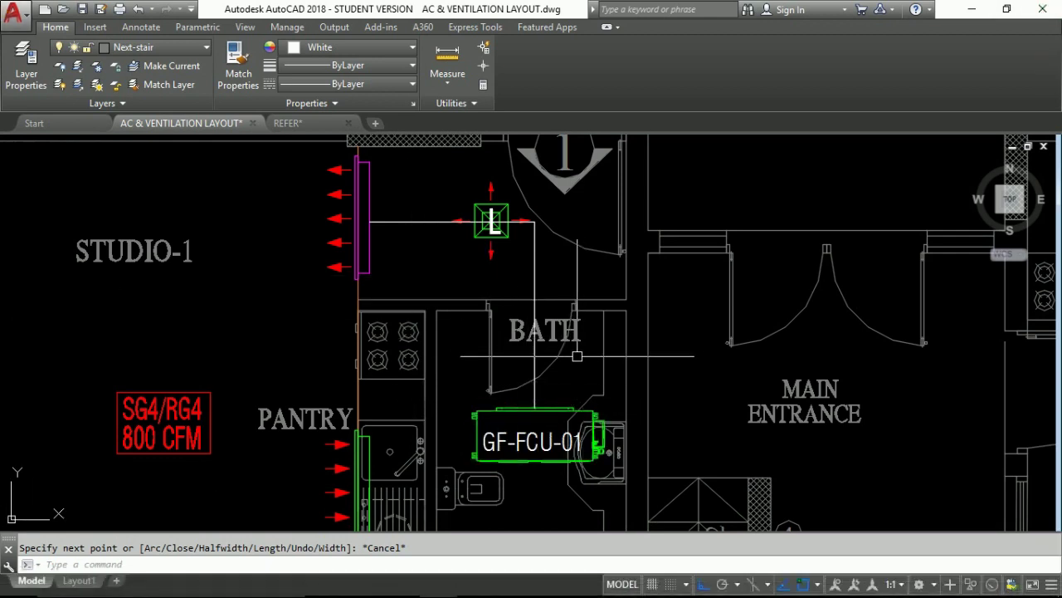
middle_drag(540, 369, 563, 360)
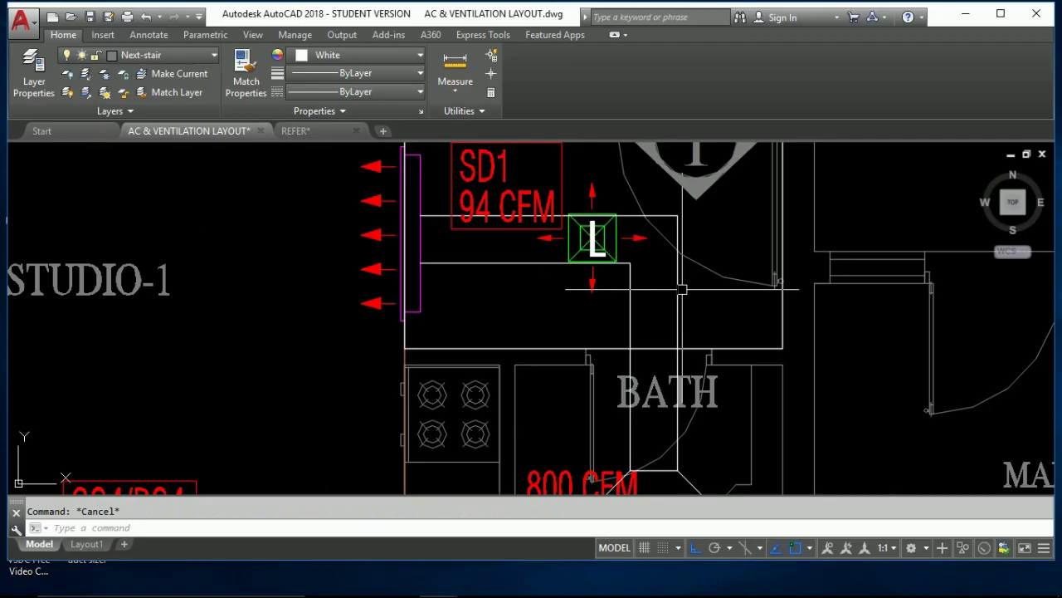
scroll(638, 270, up, 4)
Fillet the vertical and horizontal duct lines by the L diffuser with radius 0.15.
key(Escape)
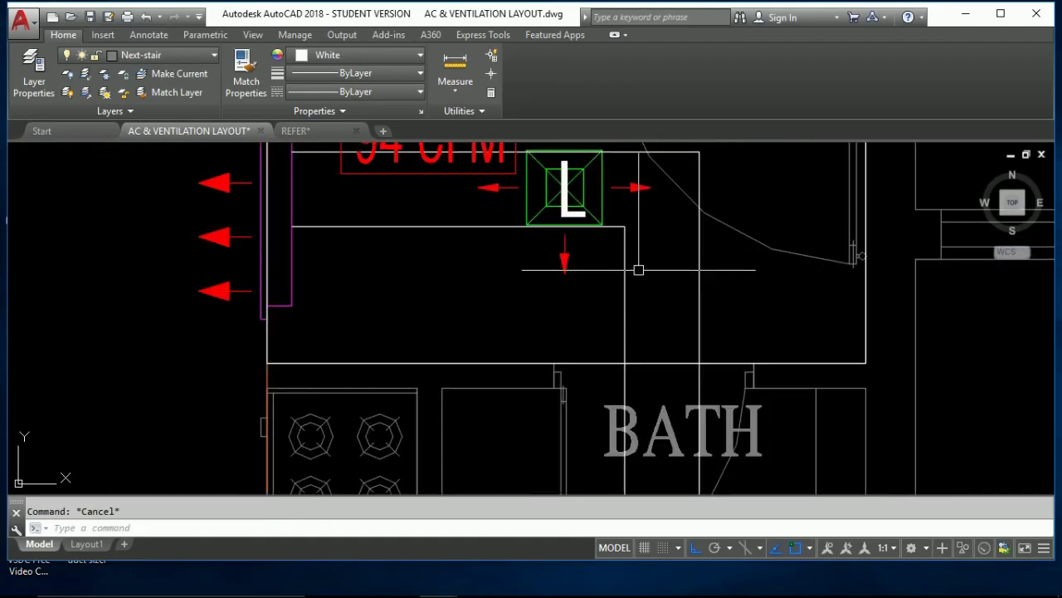
text(f)
key(Return)
text(r)
key(Return)
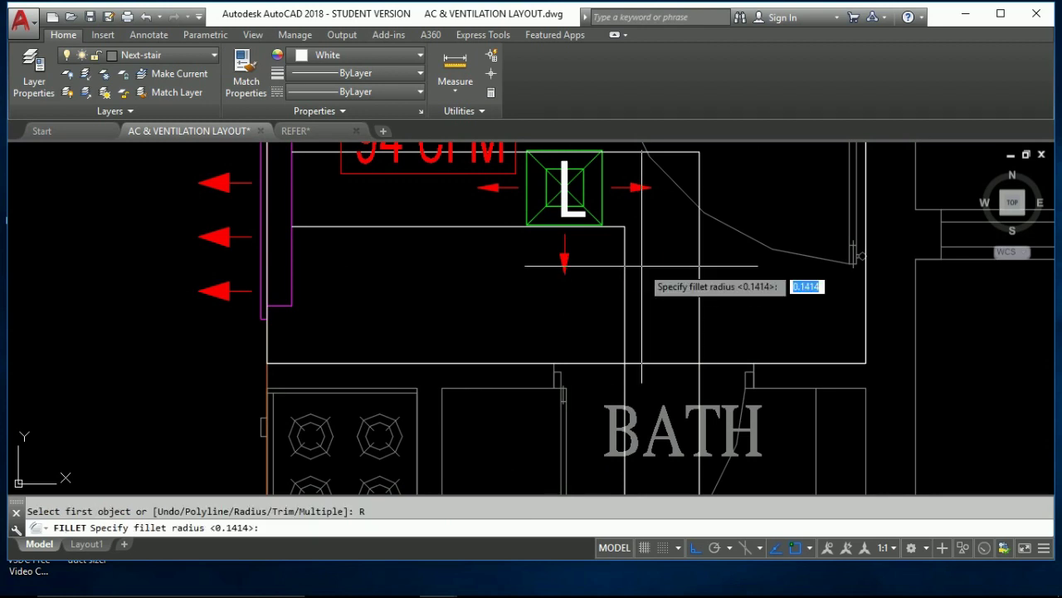
text(.15)
key(Return)
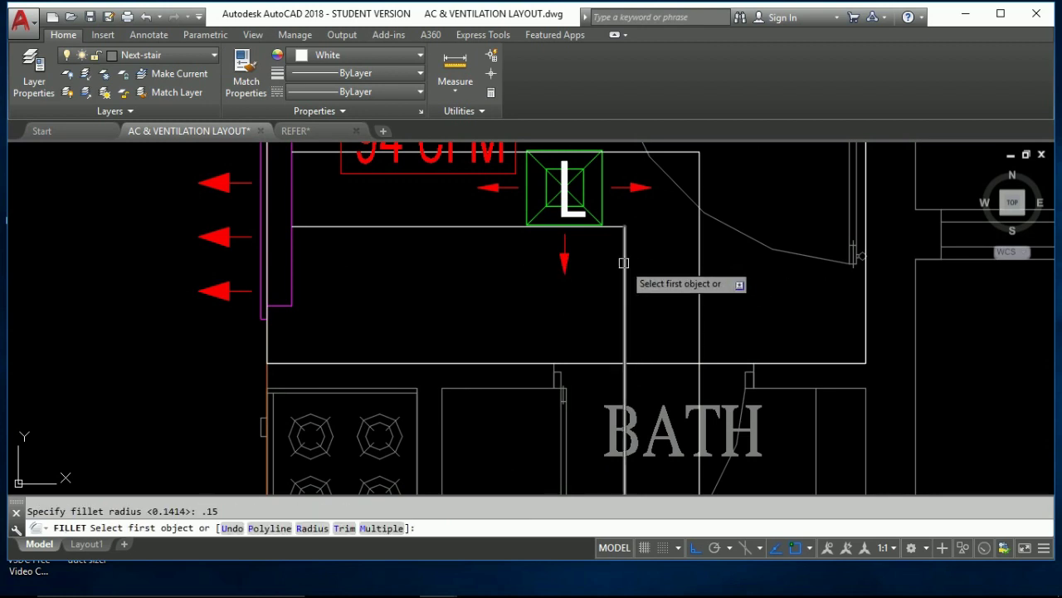
click(624, 262)
click(517, 225)
middle_drag(648, 311, 646, 336)
key(Escape)
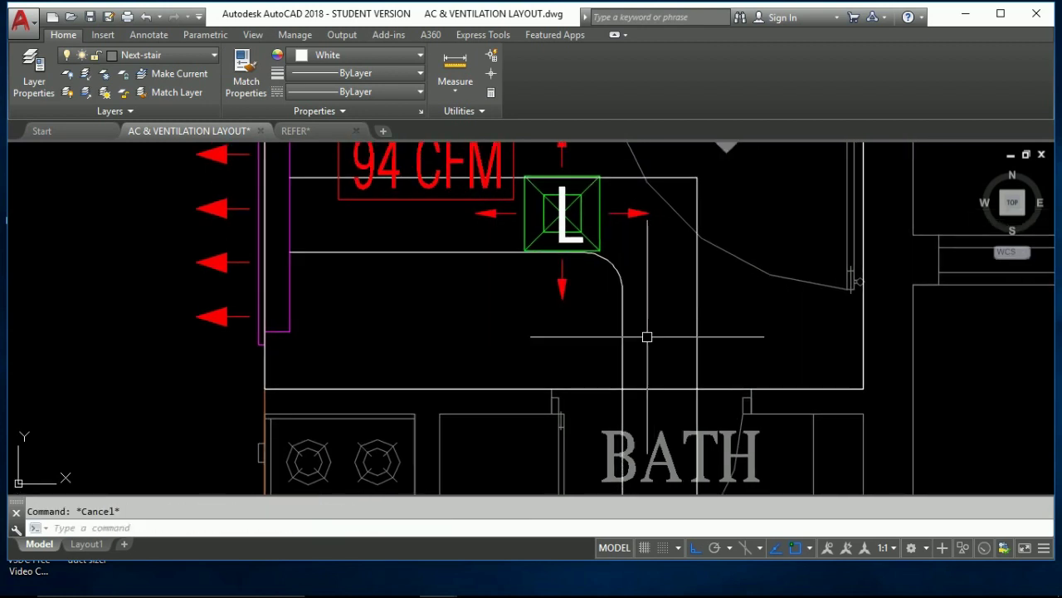
Offset the duct line and draw the 45° taper segment at the grille end.
text(o)
key(Return)
click(622, 332)
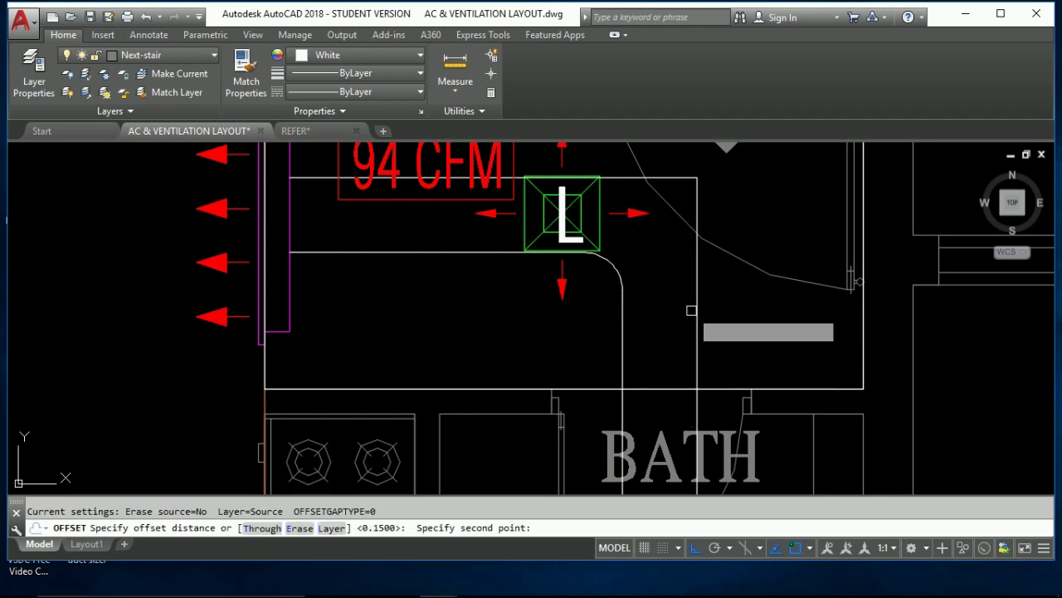
click(692, 310)
click(647, 270)
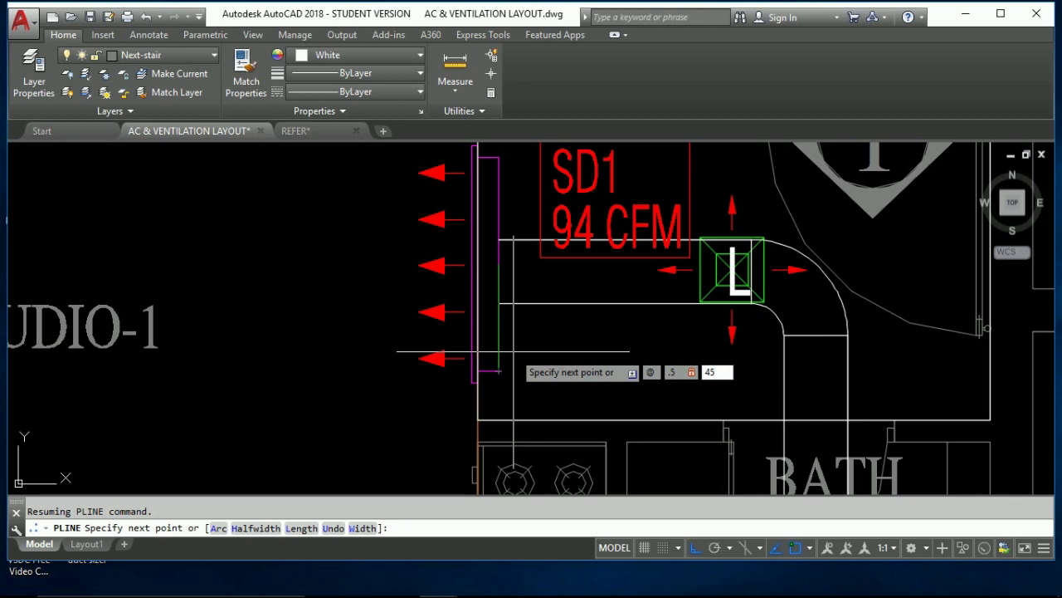
key(Return)
key(Escape)
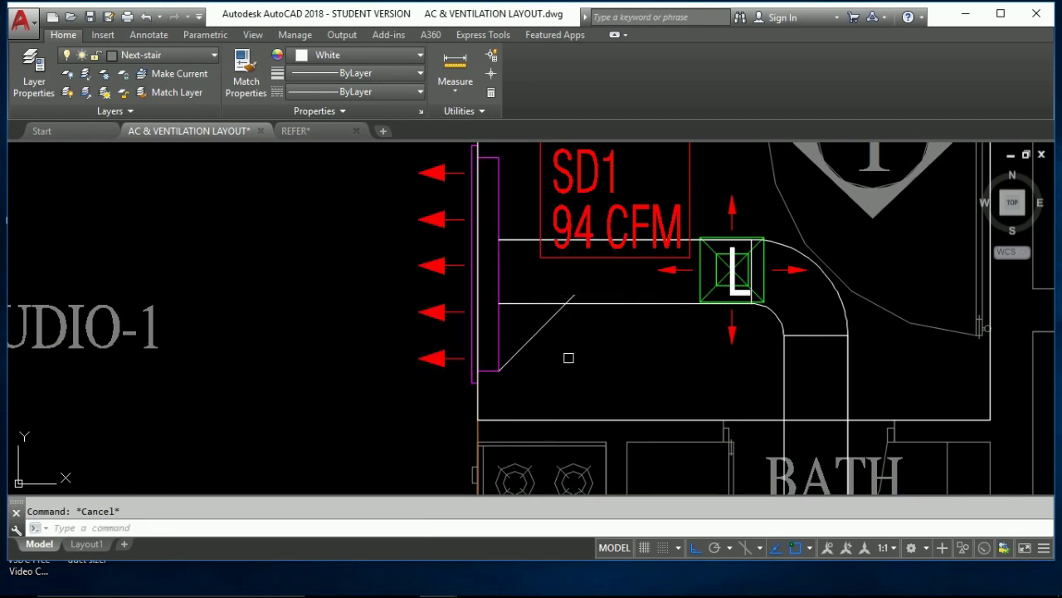
Mirror the diagonal taper line toward the duct's other edge.
click(535, 340)
key(Return)
scroll(730, 274, down, 2)
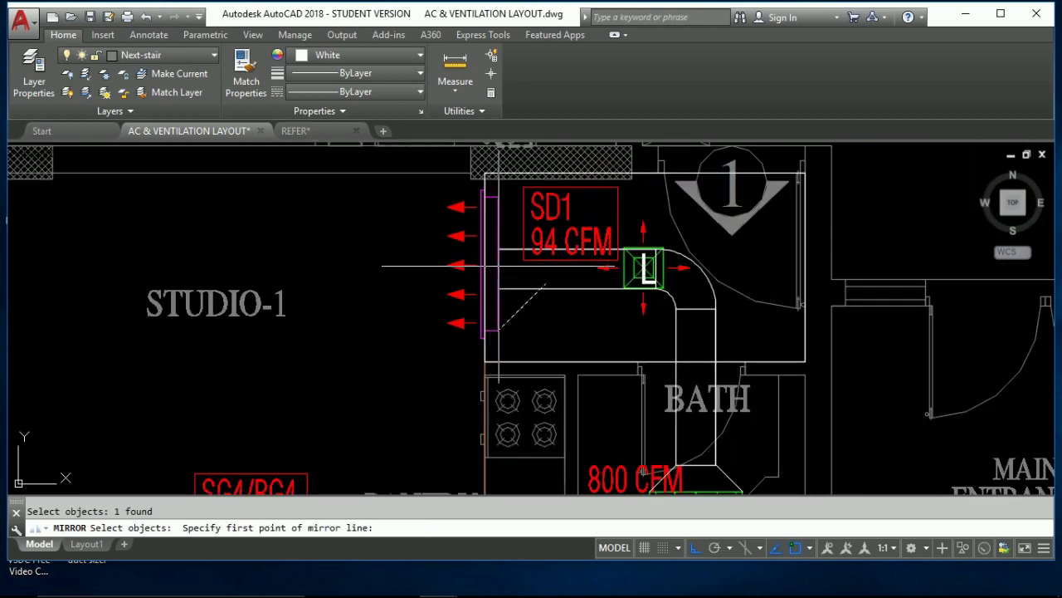
click(498, 264)
Attempt to move the L diffuser, then cancel, leaving it in place.
click(451, 268)
key(Return)
click(443, 268)
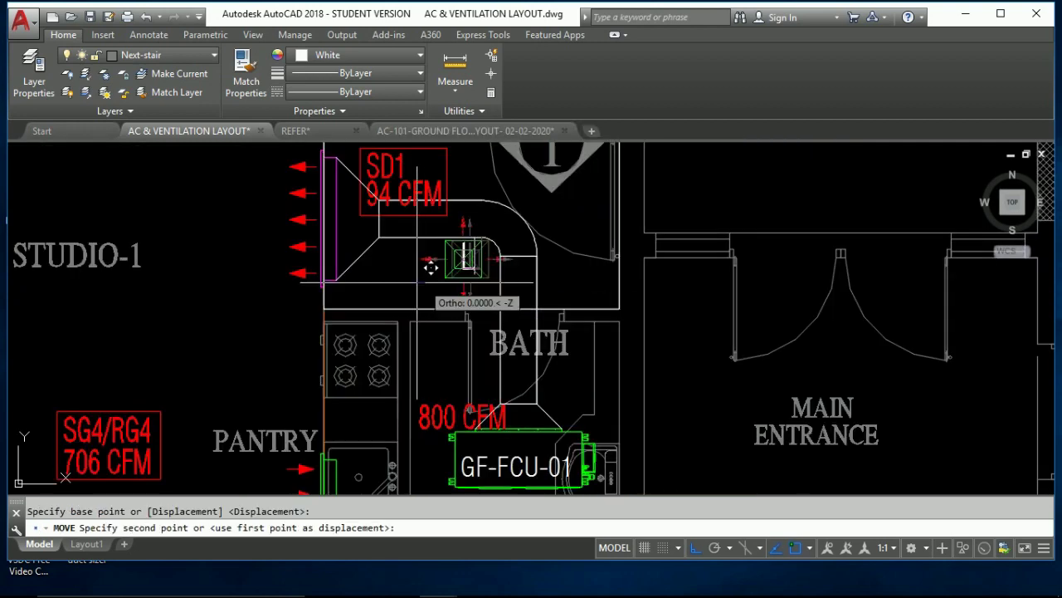
key(Escape)
scroll(439, 320, up, 3)
key(space)
drag(486, 284, 351, 237)
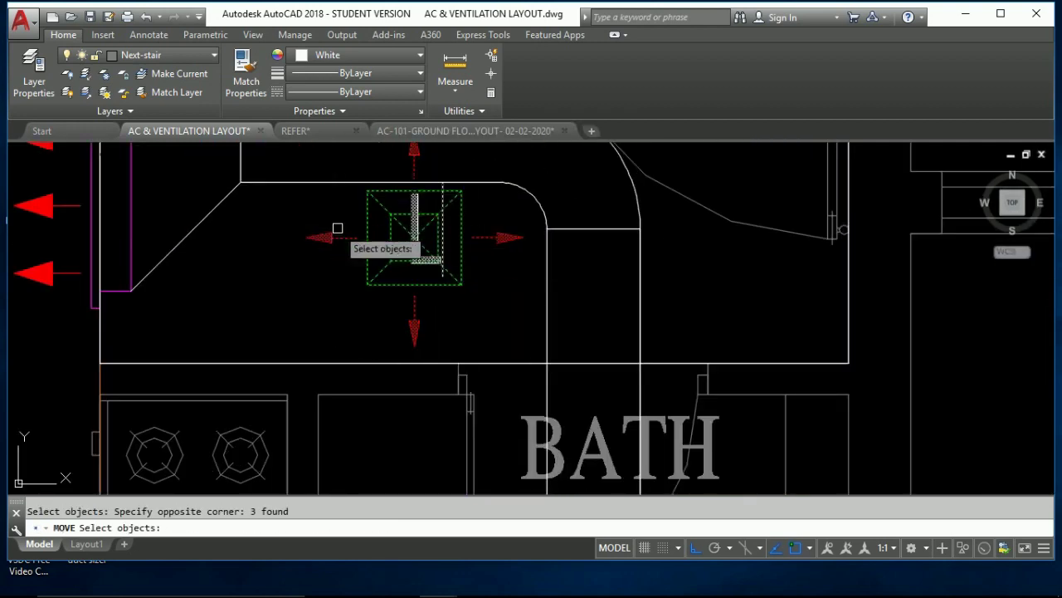
key(Return)
click(415, 270)
key(Escape)
scroll(412, 294, down, 2)
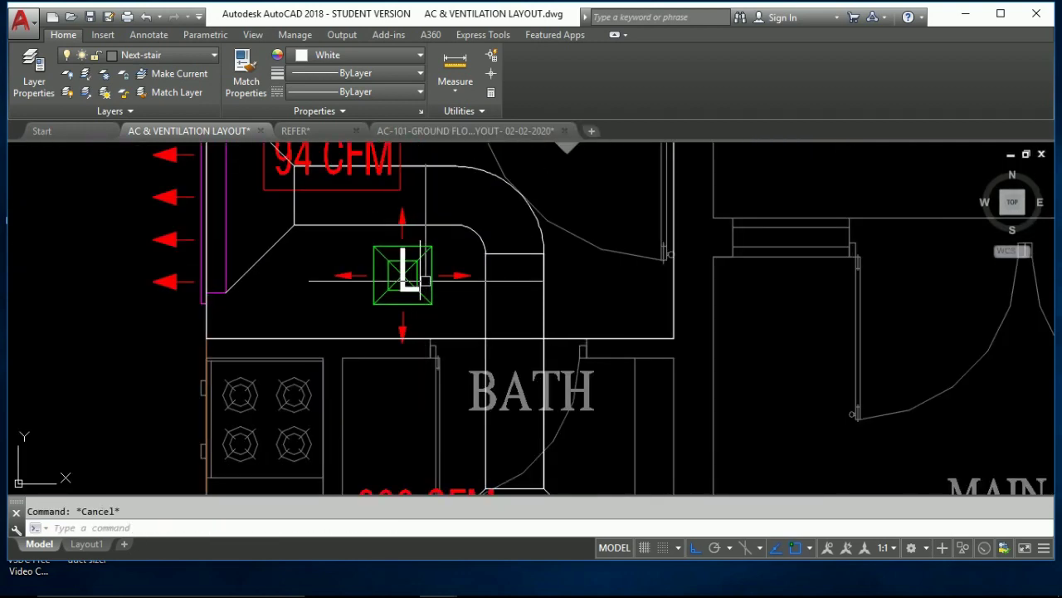
scroll(415, 262, up, 1)
scroll(411, 294, up, 1)
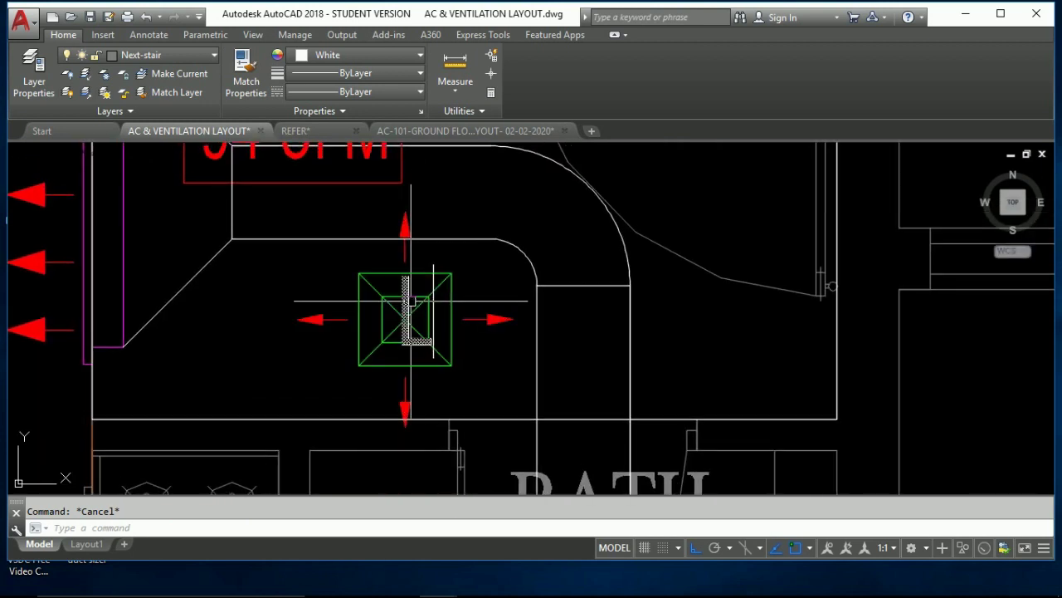
text(PL)
Draw a short vertical zigzag polyline up from the L diffuser's corner.
key(Return)
click(404, 340)
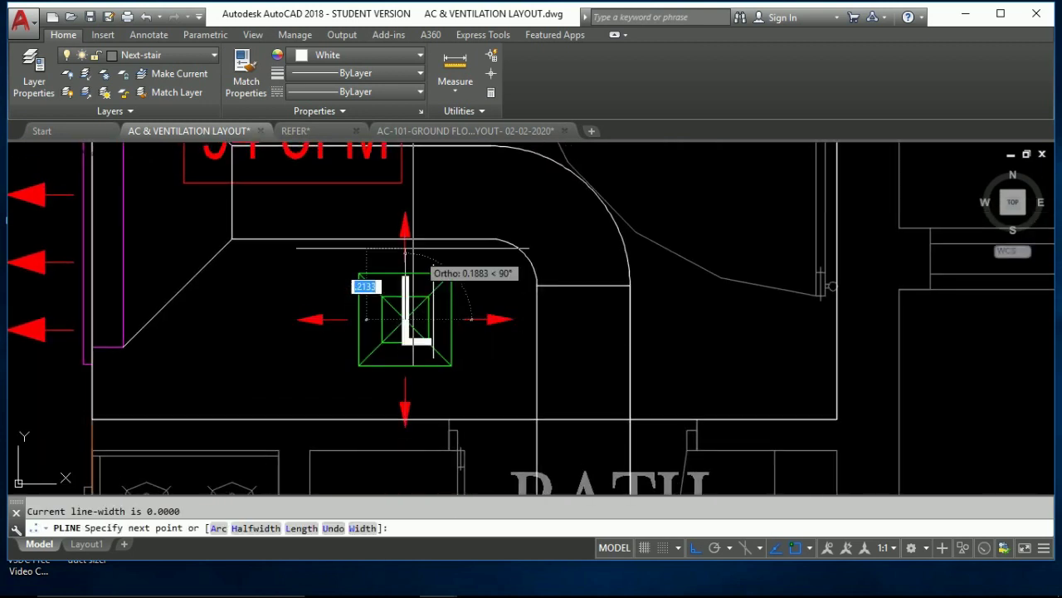
click(404, 240)
key(Escape)
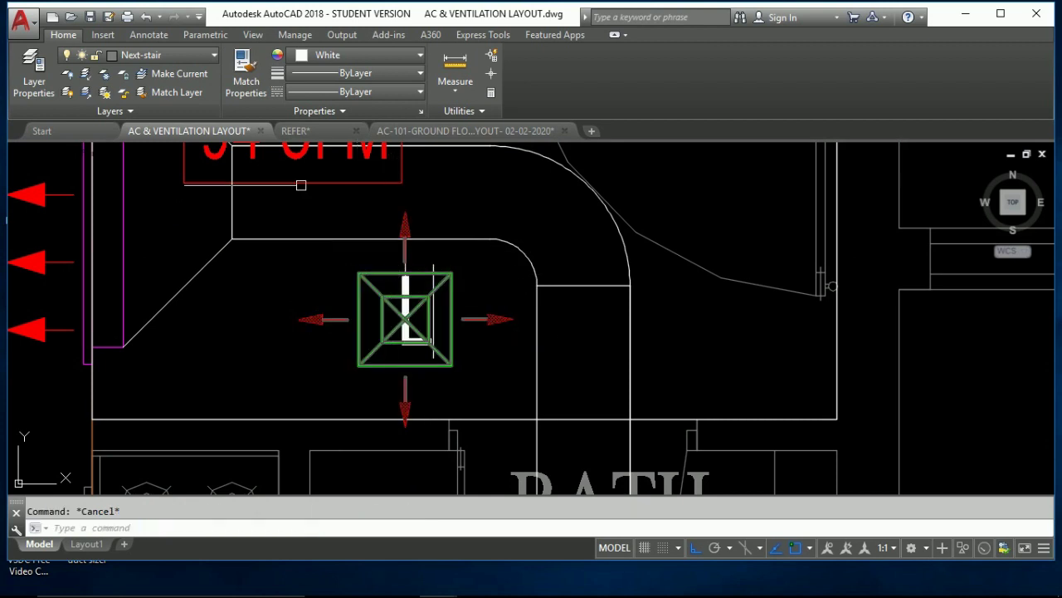
scroll(321, 176, up, 2)
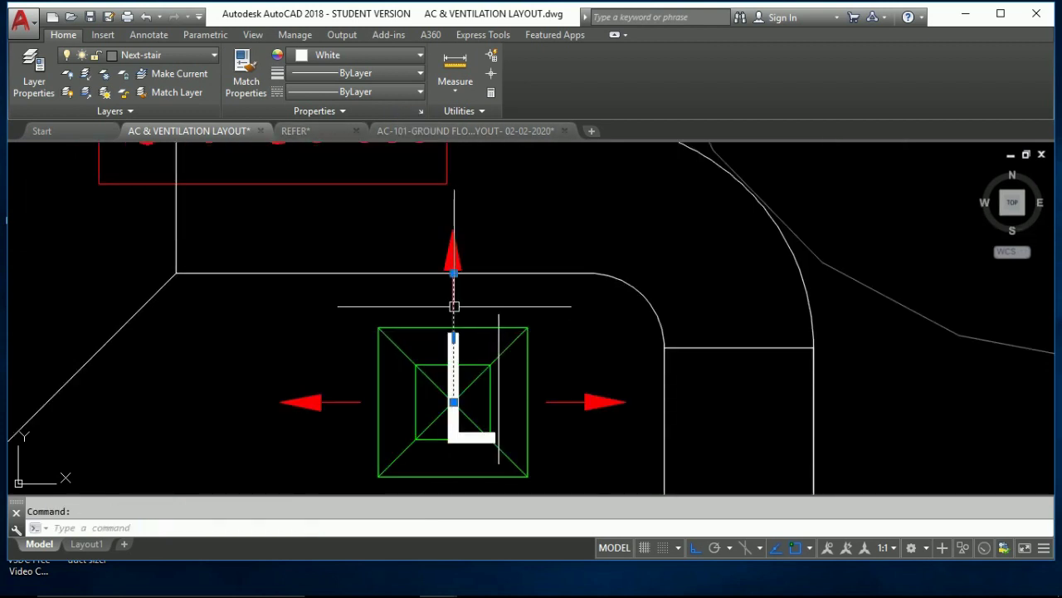
text(o)
key(Return)
text(.03)
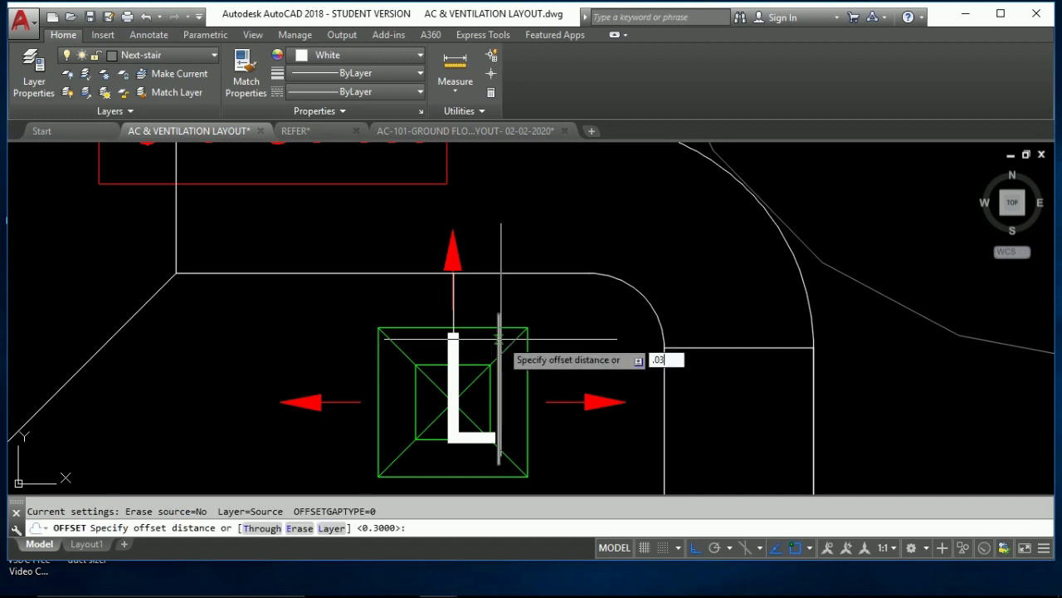
key(Escape)
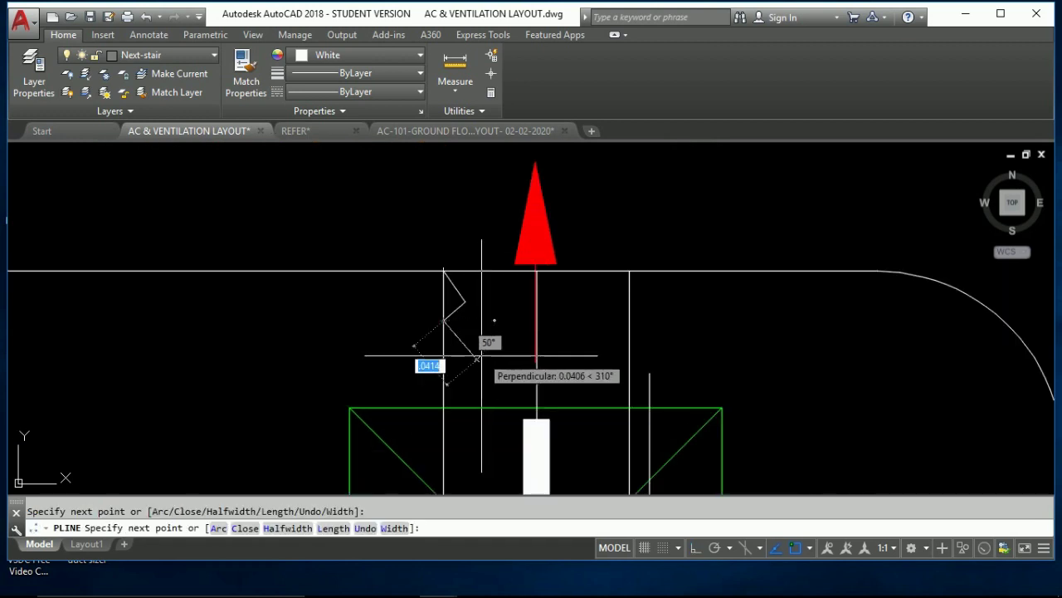
key(Escape)
Copy and mirror the zigzag with Ortho on, then offset the line near BATH.
text(o)
key(Return)
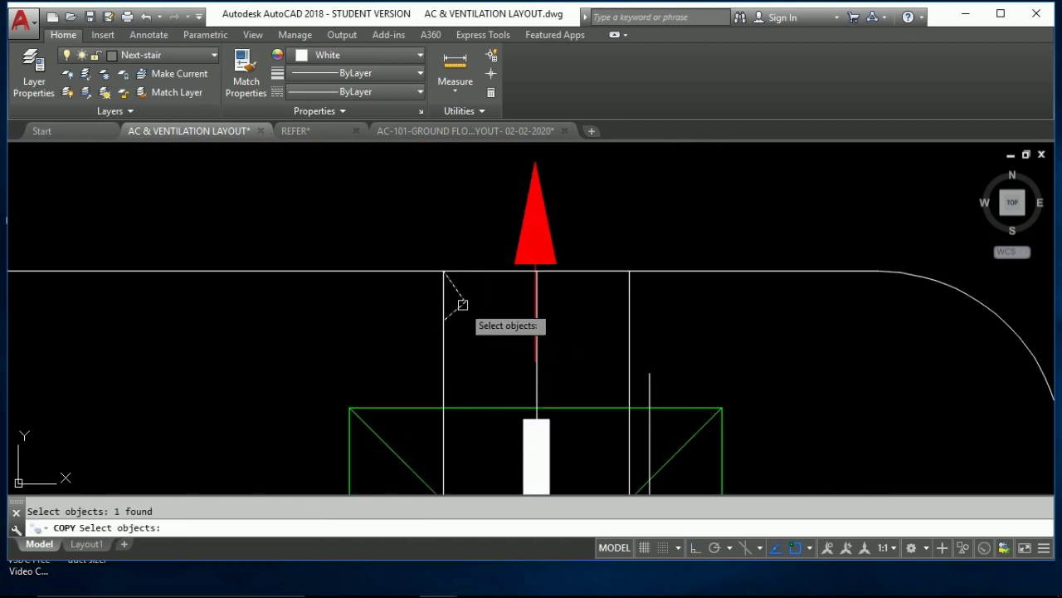
key(Return)
click(444, 274)
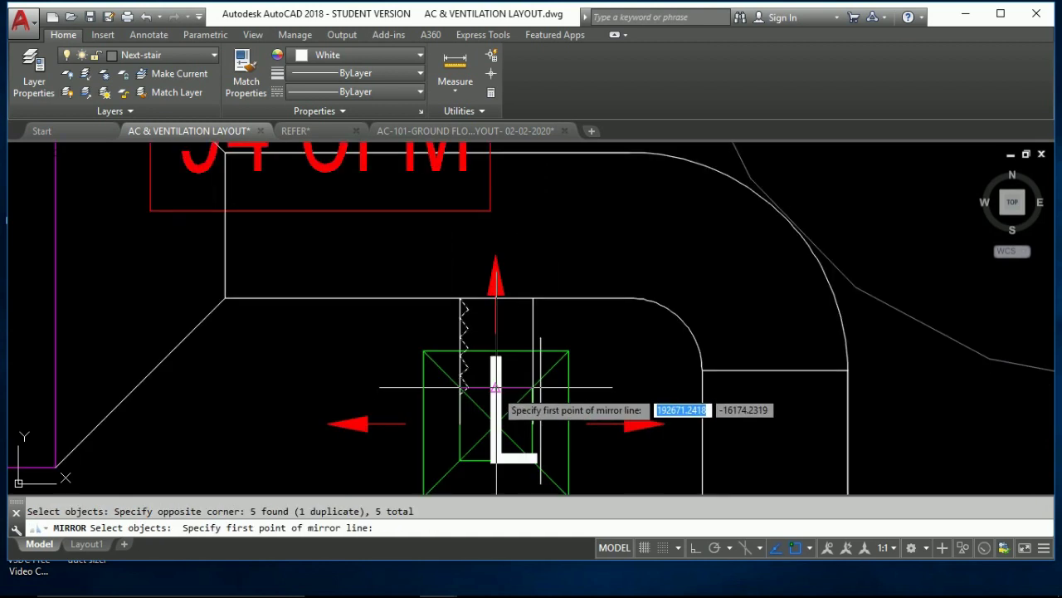
click(495, 378)
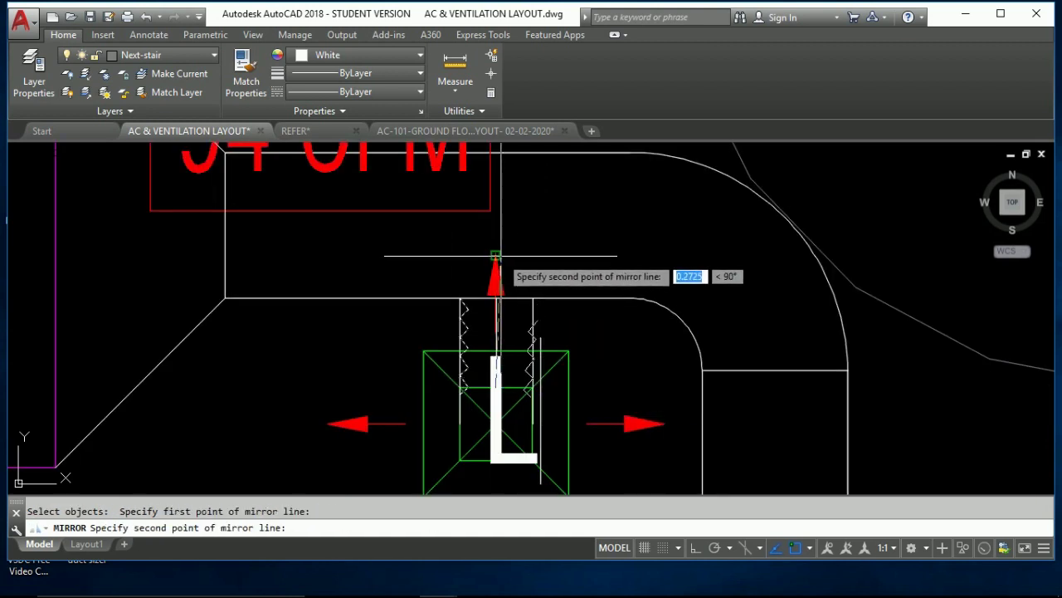
key(F8)
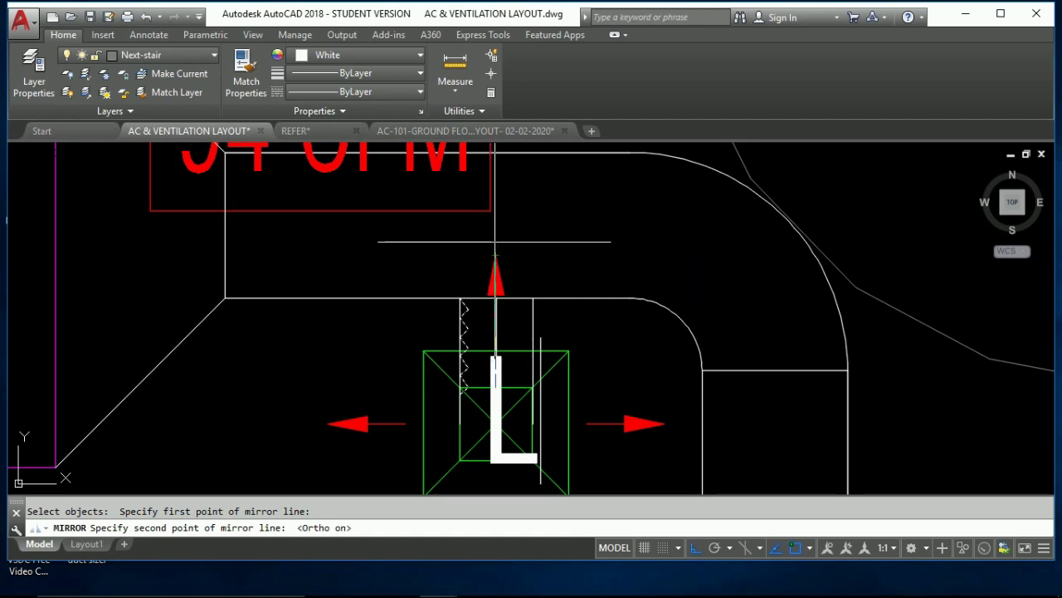
click(509, 217)
key(Escape)
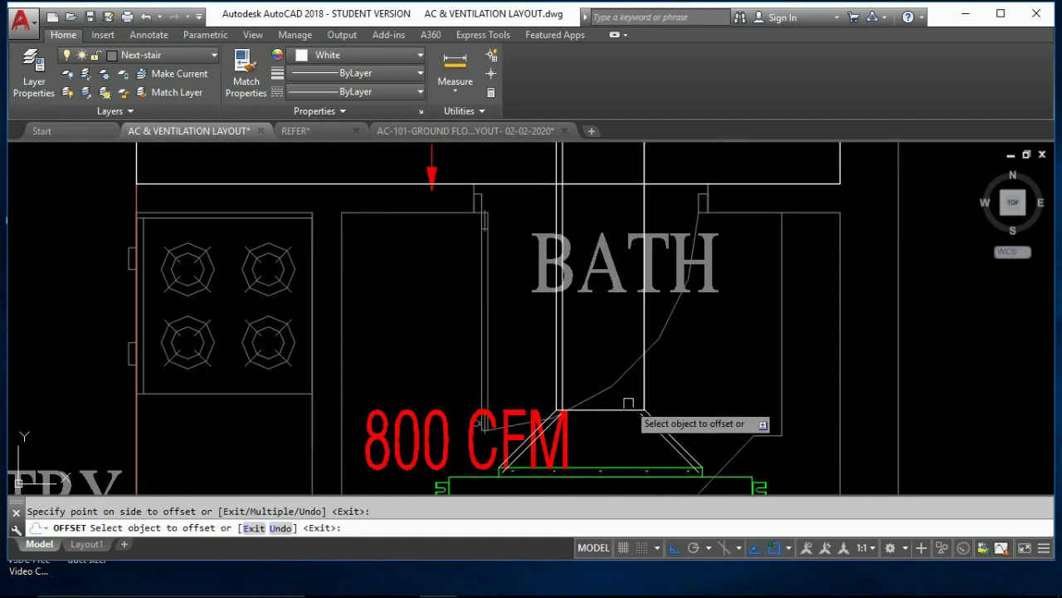
click(642, 384)
click(628, 432)
Cancel the pending offset and an aborted extend attempt near the SD1 duct.
scroll(636, 344, down, 3)
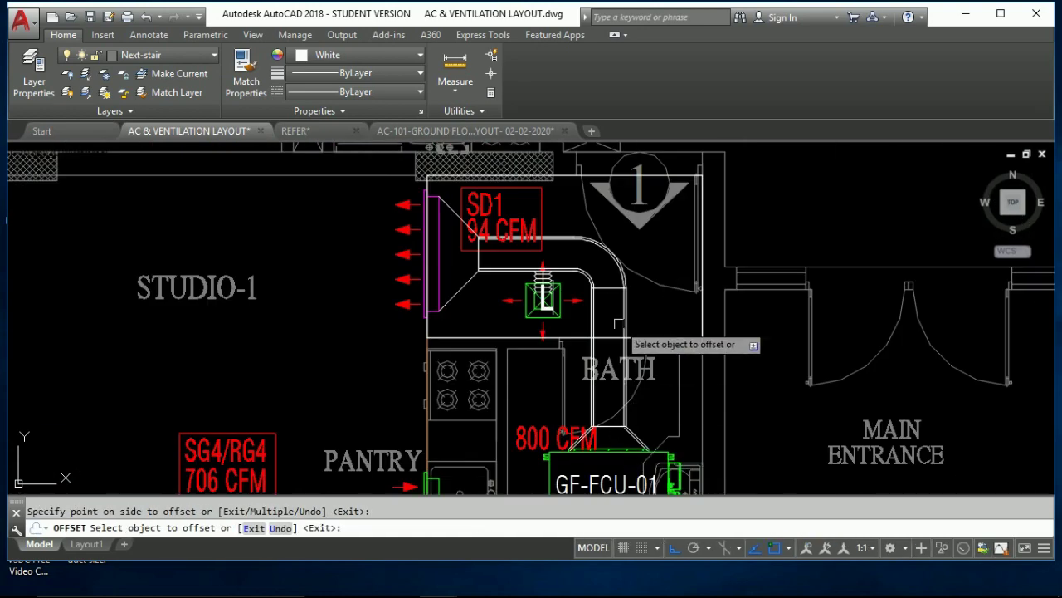
click(522, 333)
middle_drag(521, 334, 518, 249)
key(Escape)
scroll(475, 297, up, 4)
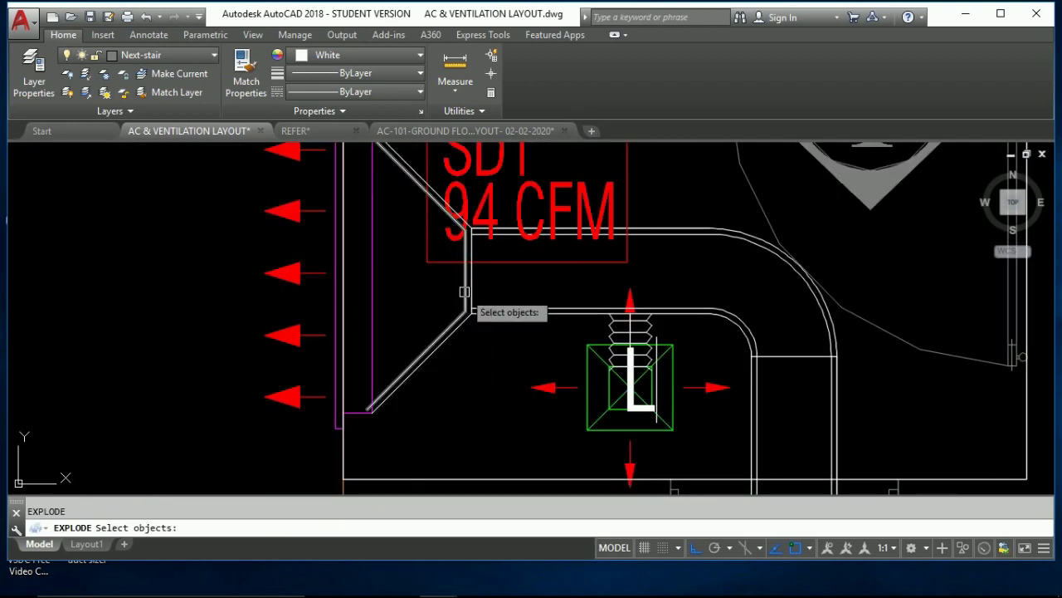
text(ex)
key(Return)
key(Return)
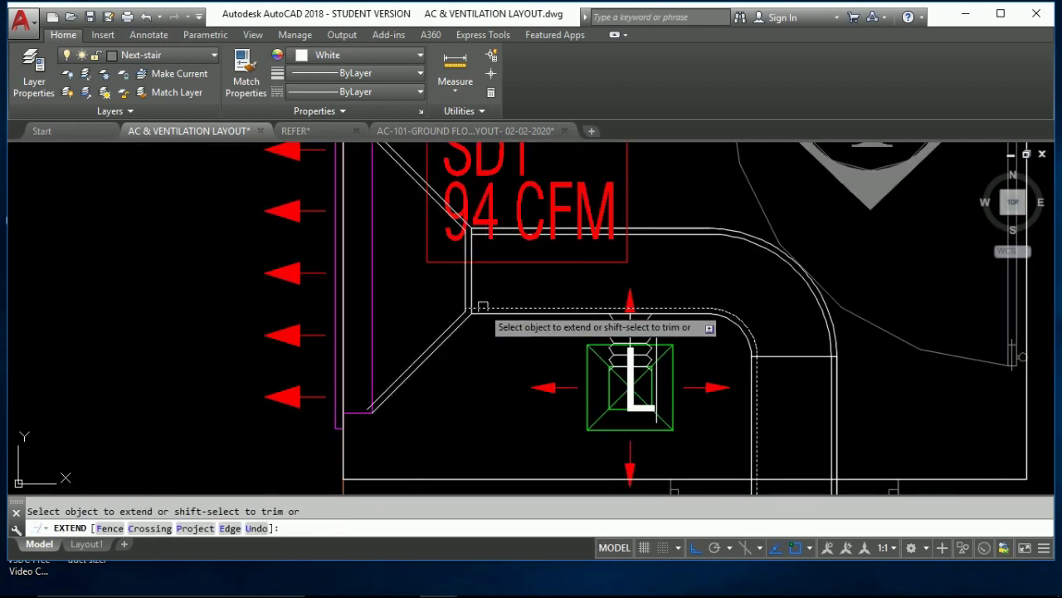
key(Escape)
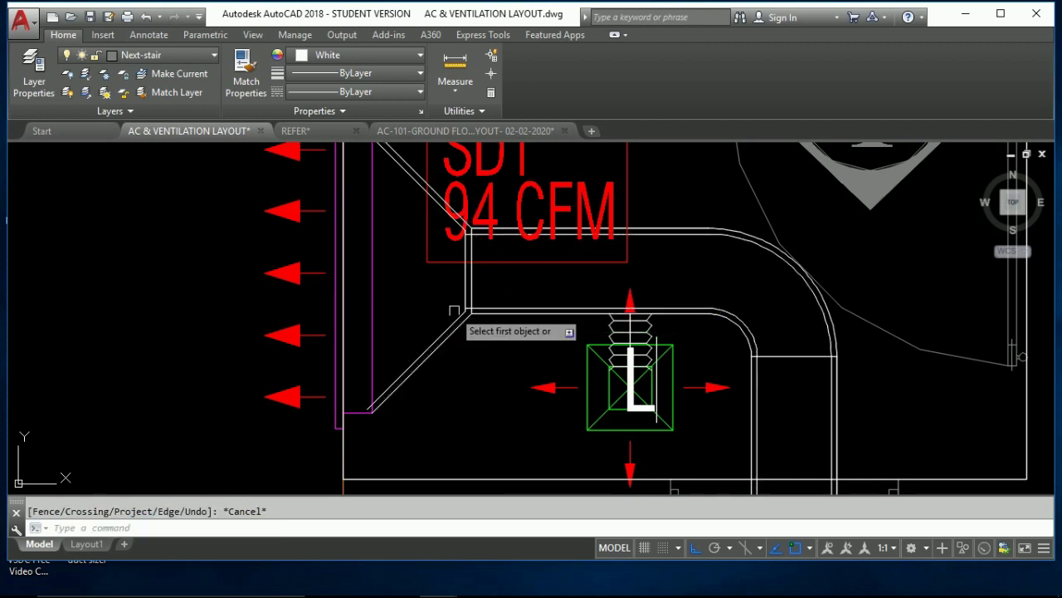
key(Escape)
Fillet the diagonal duct line with the adjacent duct edge into a clean corner at SD1.
key(Return)
click(486, 310)
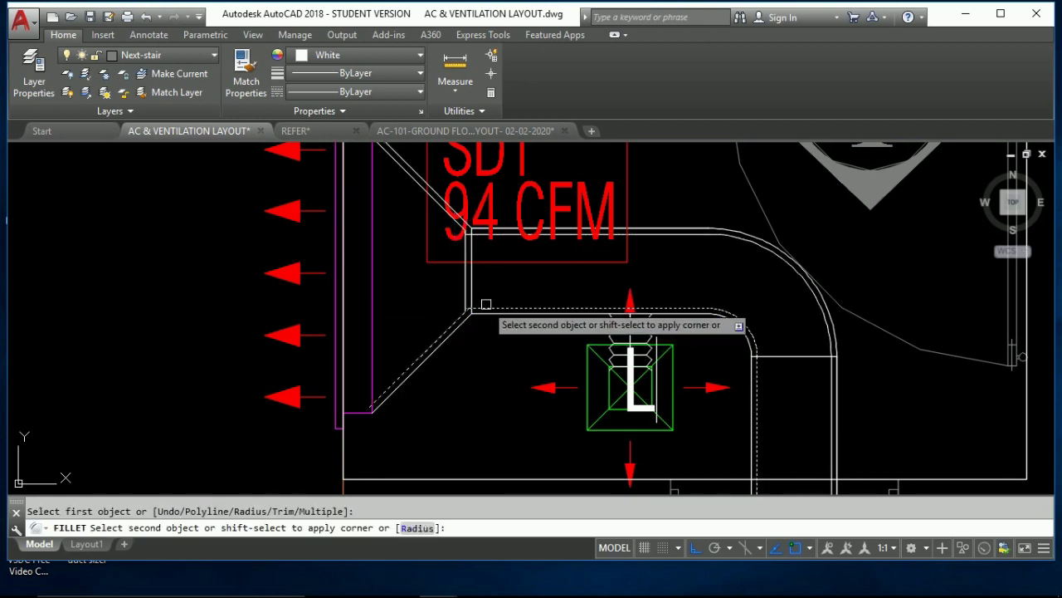
key(Escape)
key(Return)
click(478, 236)
scroll(479, 238, up, 2)
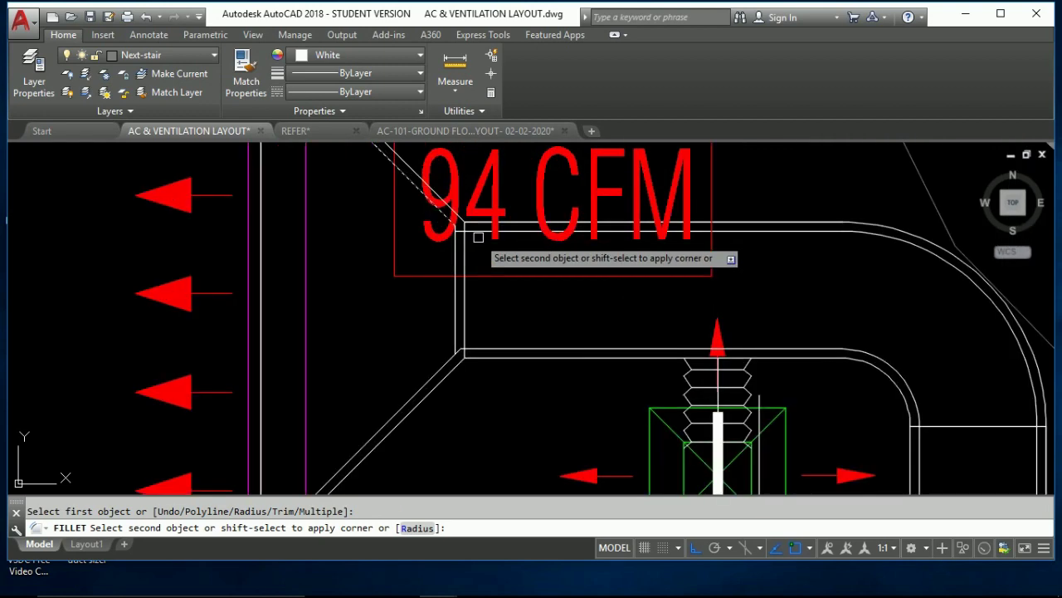
click(466, 242)
key(Escape)
Start ERASE with E, then cancel it without deleting anything.
text(e)
key(Return)
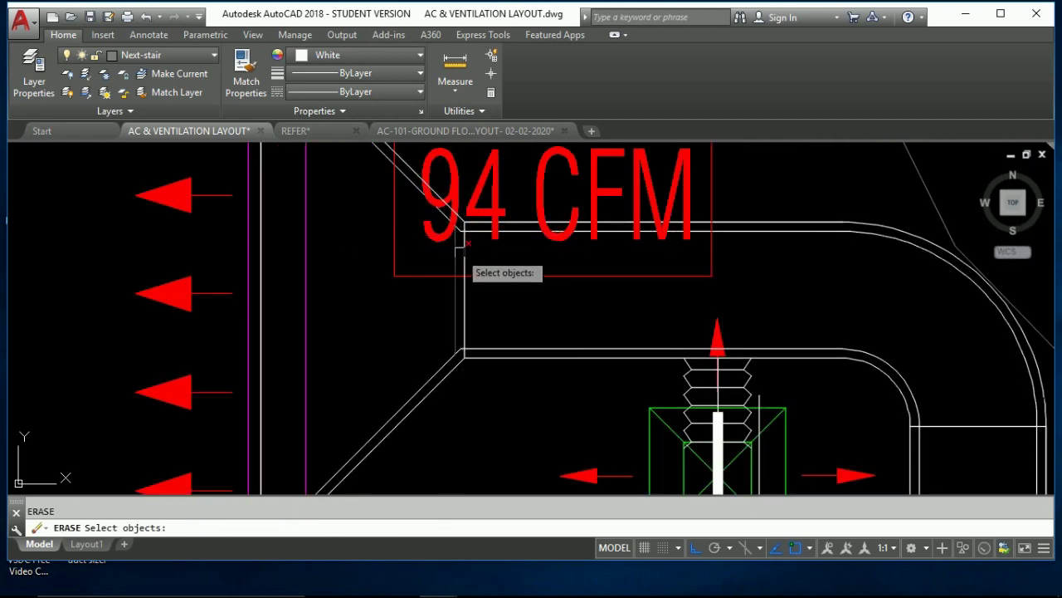
scroll(486, 282, down, 5)
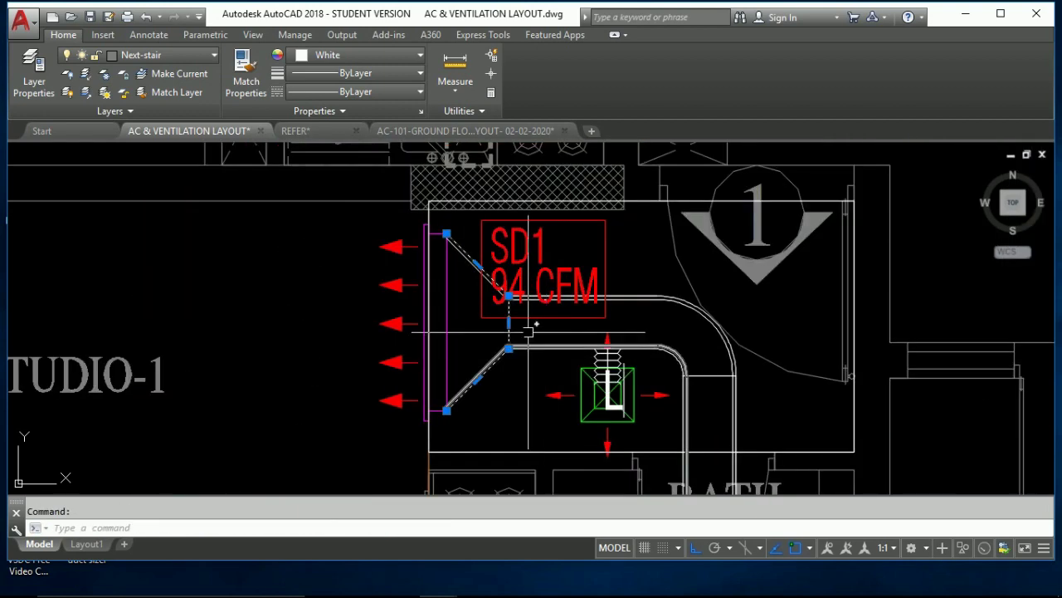
key(Escape)
scroll(410, 320, up, 2)
Place the T thermostat symbol beside the Studio-1 supply duct.
scroll(410, 321, down, 3)
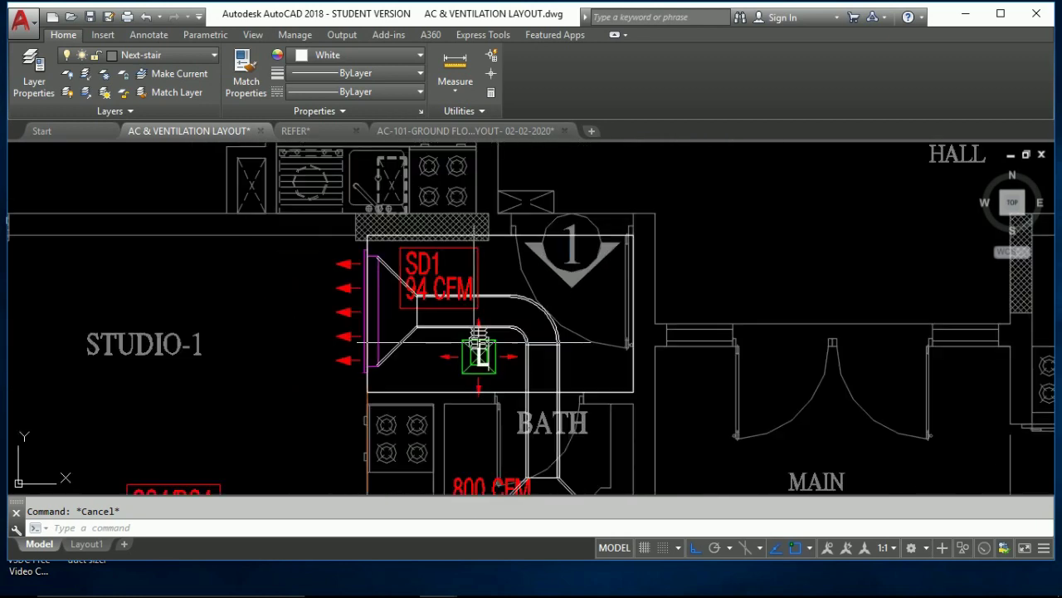
middle_drag(410, 320, 339, 247)
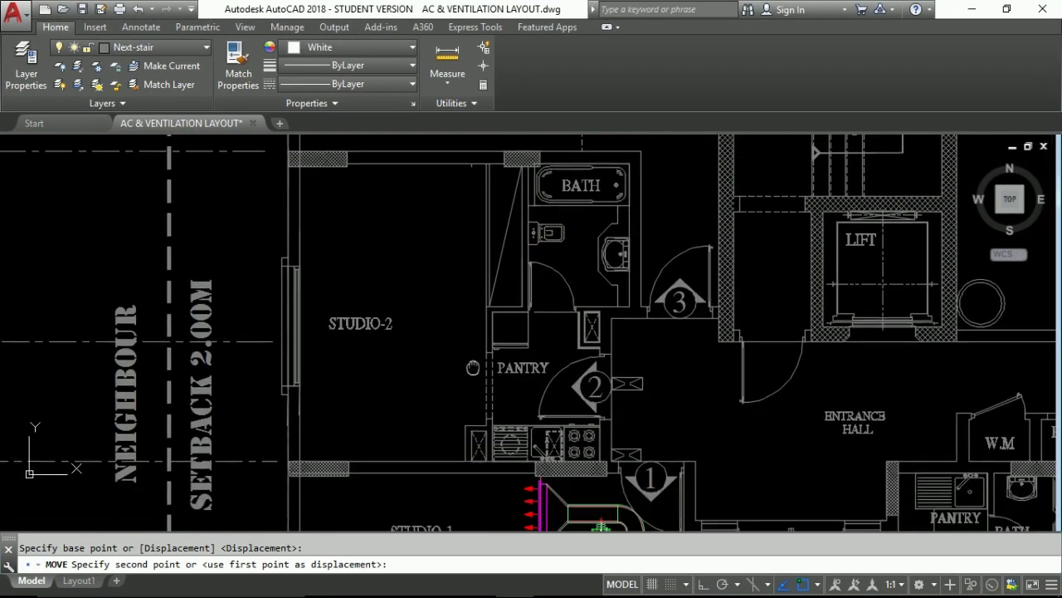
scroll(510, 443, up, 5)
scroll(515, 443, up, 2)
scroll(514, 443, up, 3)
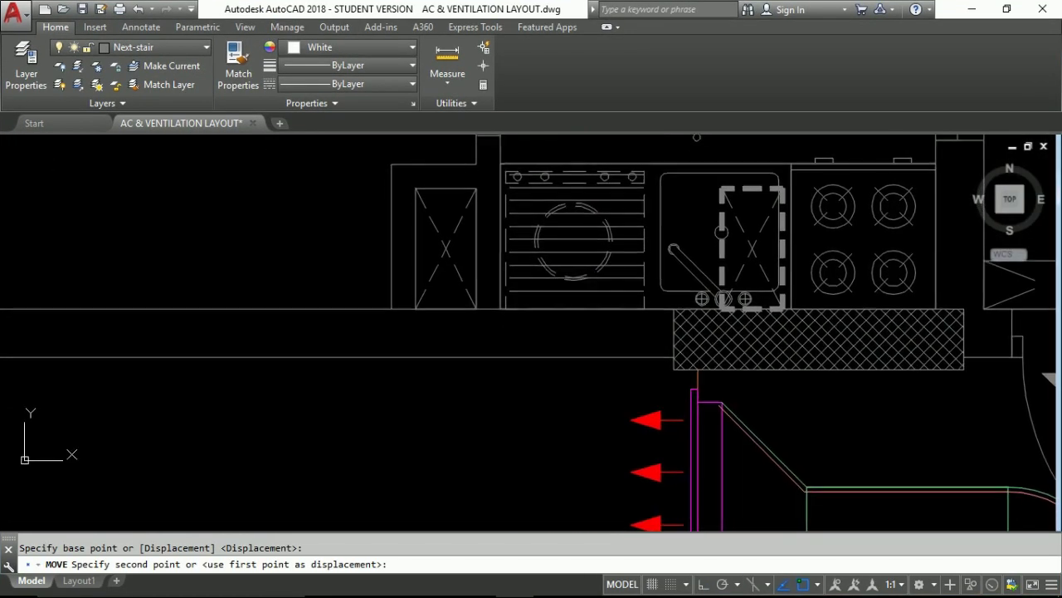
click(536, 377)
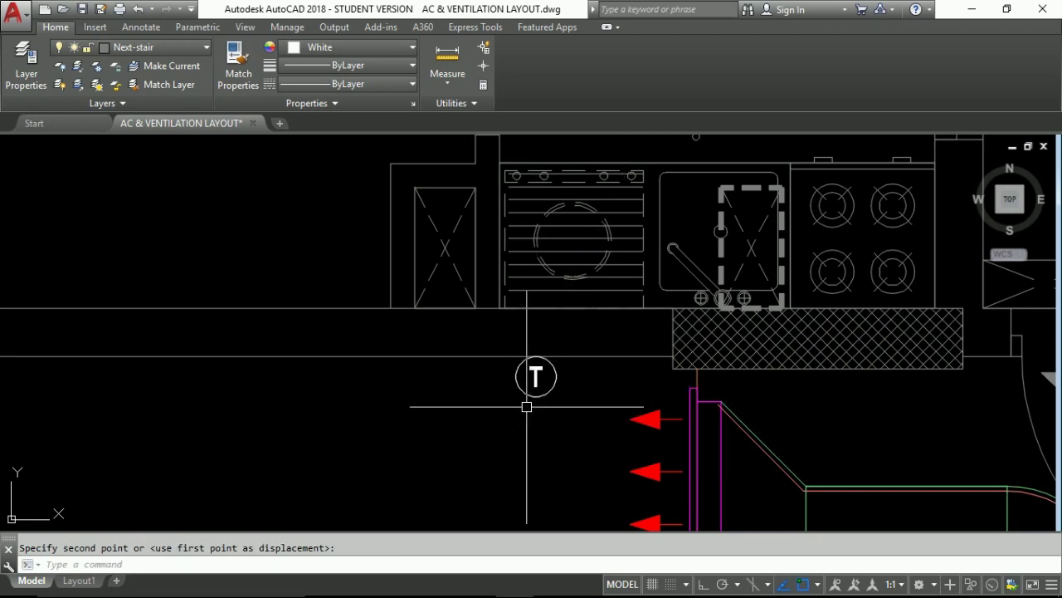
Bring the GCU-01 unit onto the roof plan, positioning it inside its square outline.
middle_drag(526, 401, 329, 260)
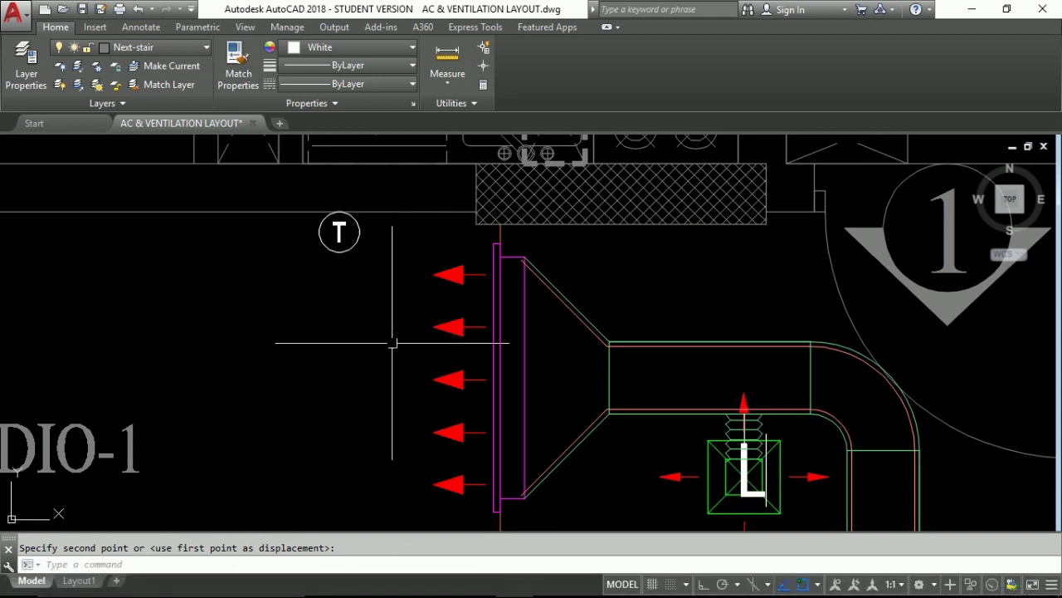
scroll(407, 391, down, 10)
scroll(348, 348, up, 3)
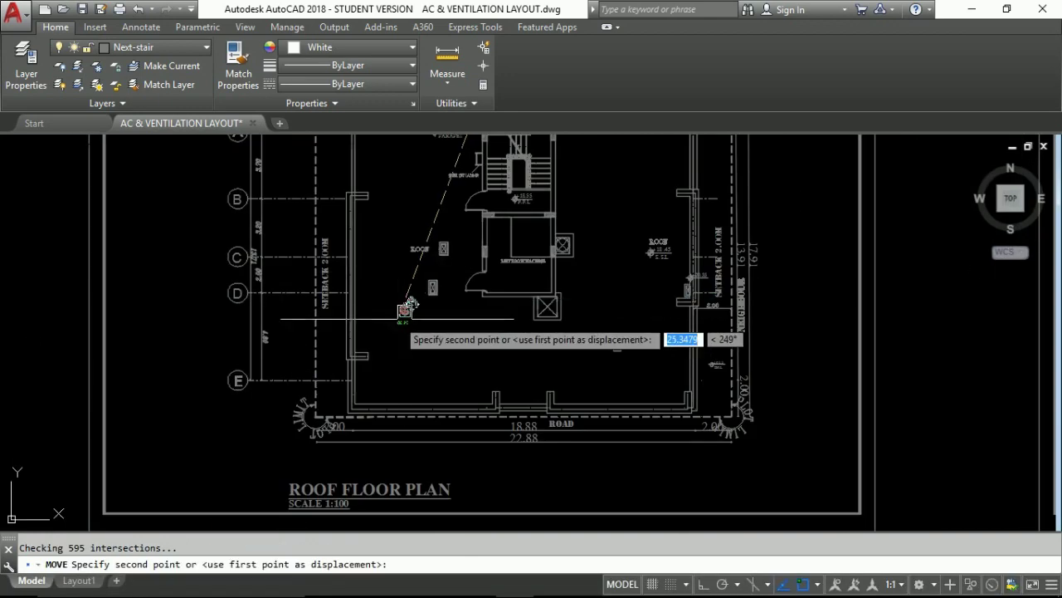
scroll(347, 406, up, 4)
scroll(347, 406, up, 2)
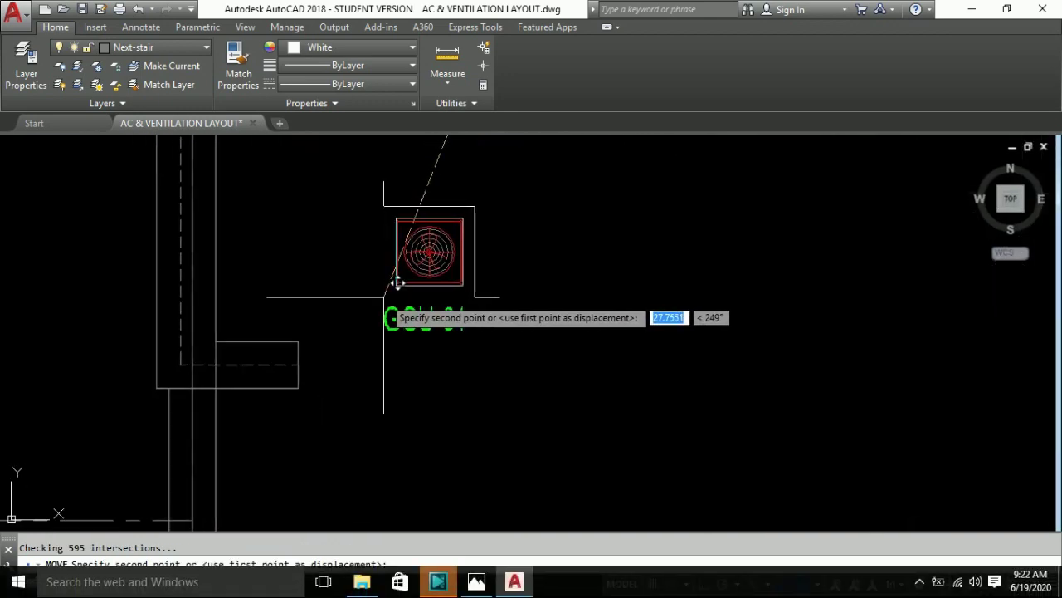
Change the roof unit label text from GCU-01 to CU-GAC-01.
double_click(415, 336)
text(GAC-)
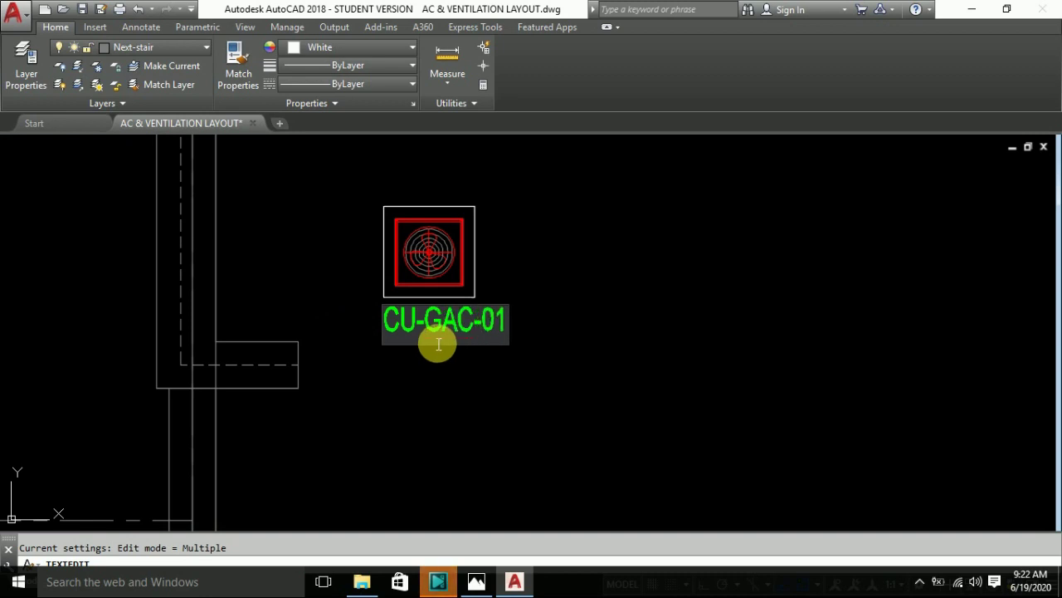
click(589, 308)
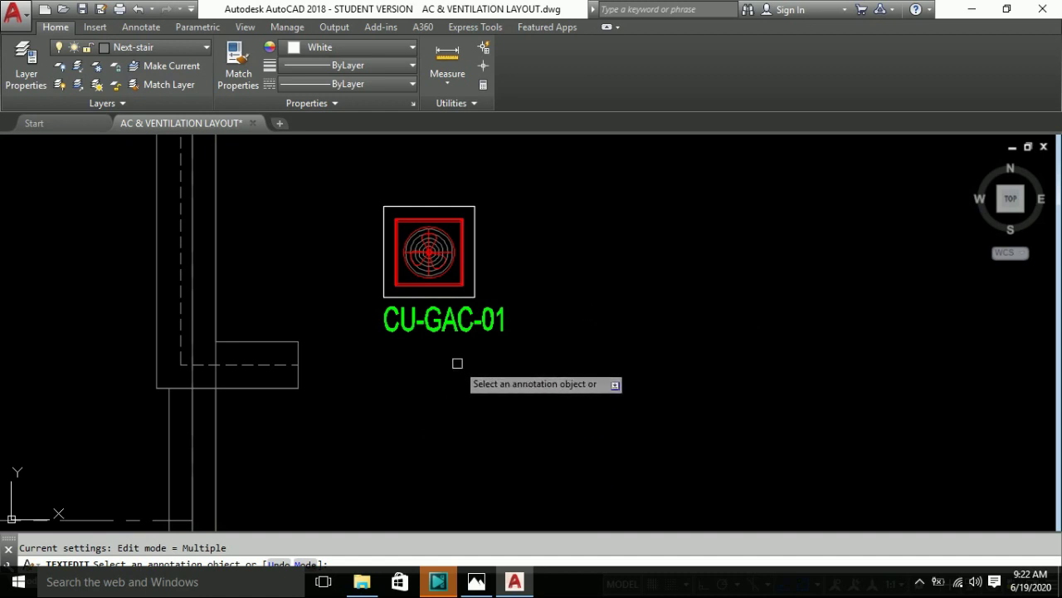
Snap the red pipe line's end onto the FCU-GAC1 connector, then view BATH, PANTRY and MAIN ENTRANCE.
scroll(427, 422, up, 4)
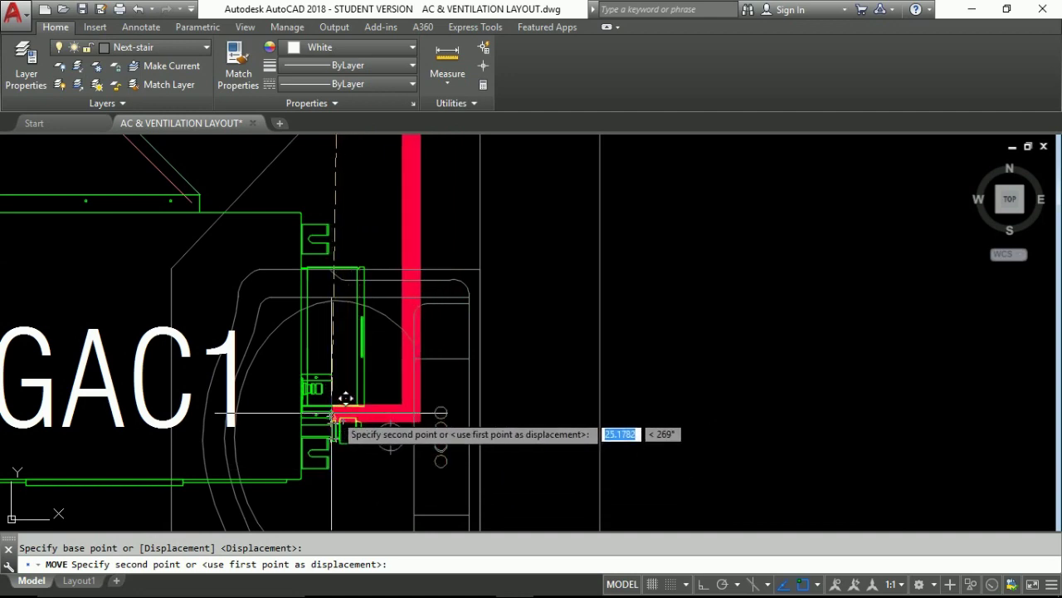
scroll(332, 415, up, 3)
scroll(351, 387, up, 1)
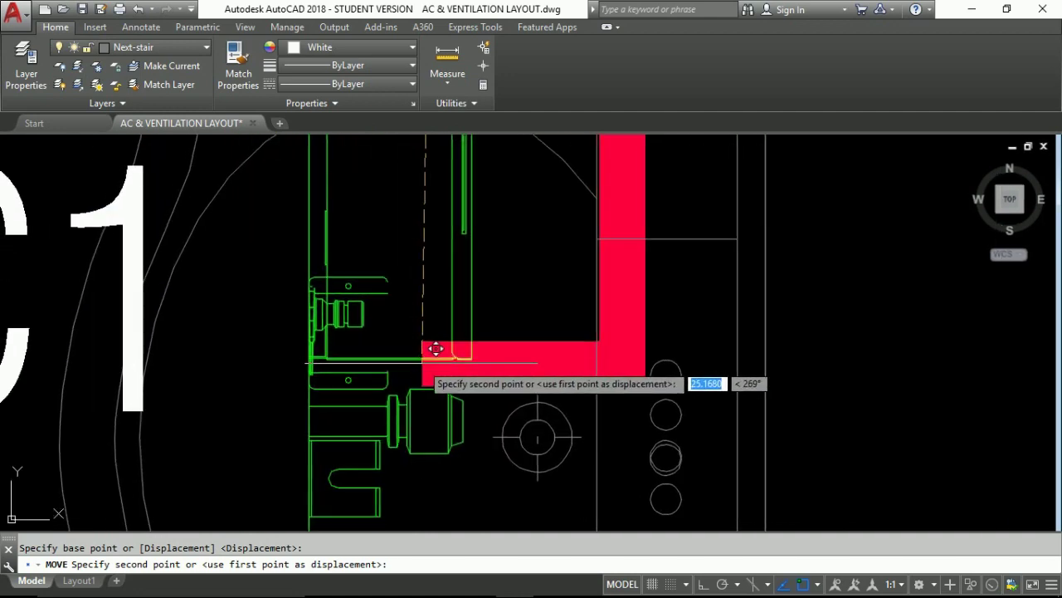
scroll(382, 303, up, 2)
click(364, 341)
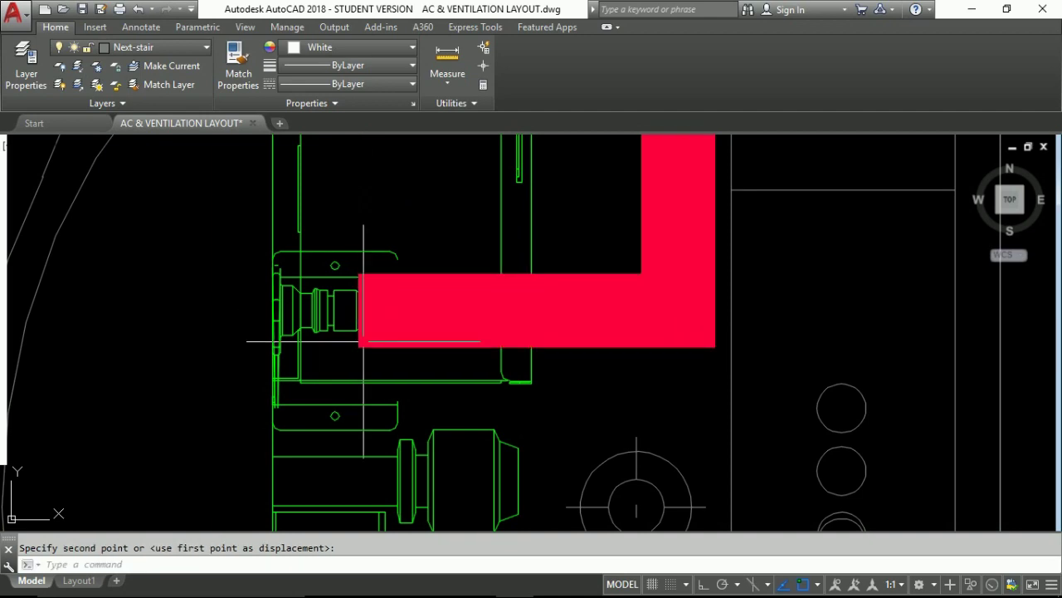
scroll(363, 341, down, 3)
scroll(415, 464, down, 2)
scroll(433, 485, up, 2)
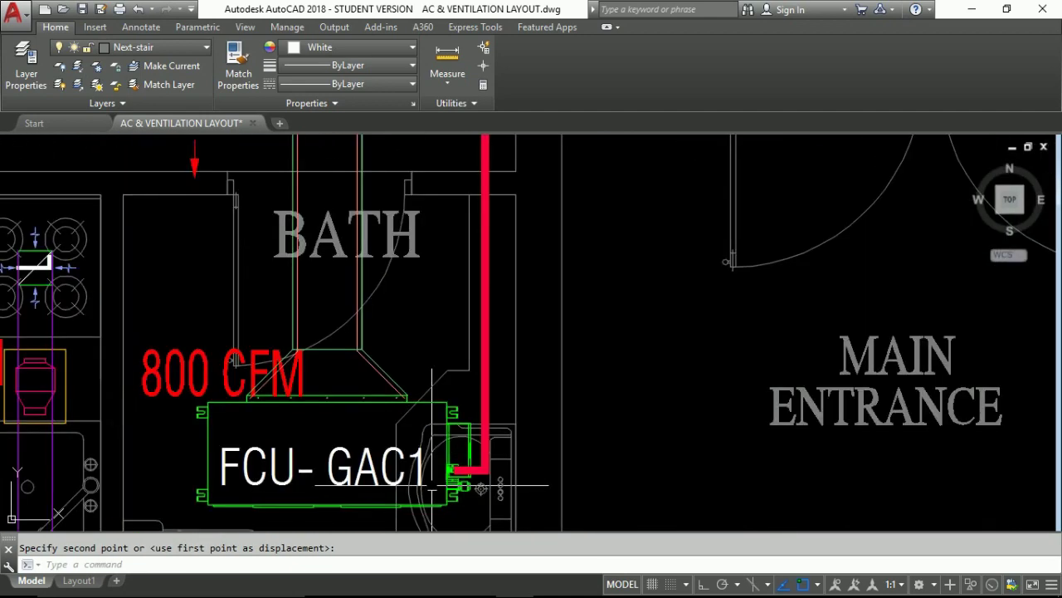
scroll(495, 378, down, 2)
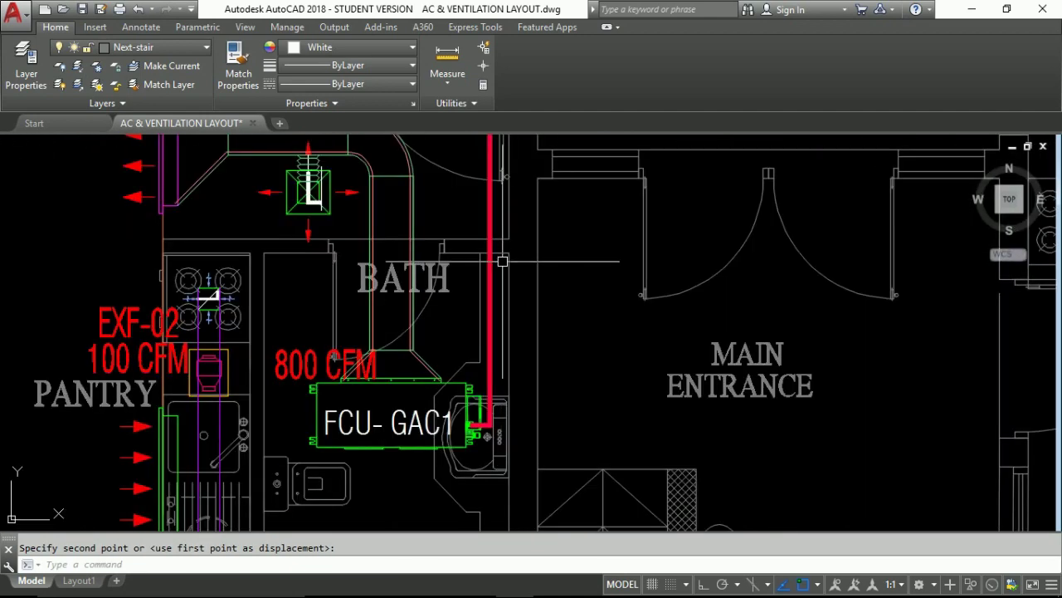
mouse_move(506, 266)
middle_down()
mouse_move(503, 346)
mouse_move(516, 326)
middle_up()
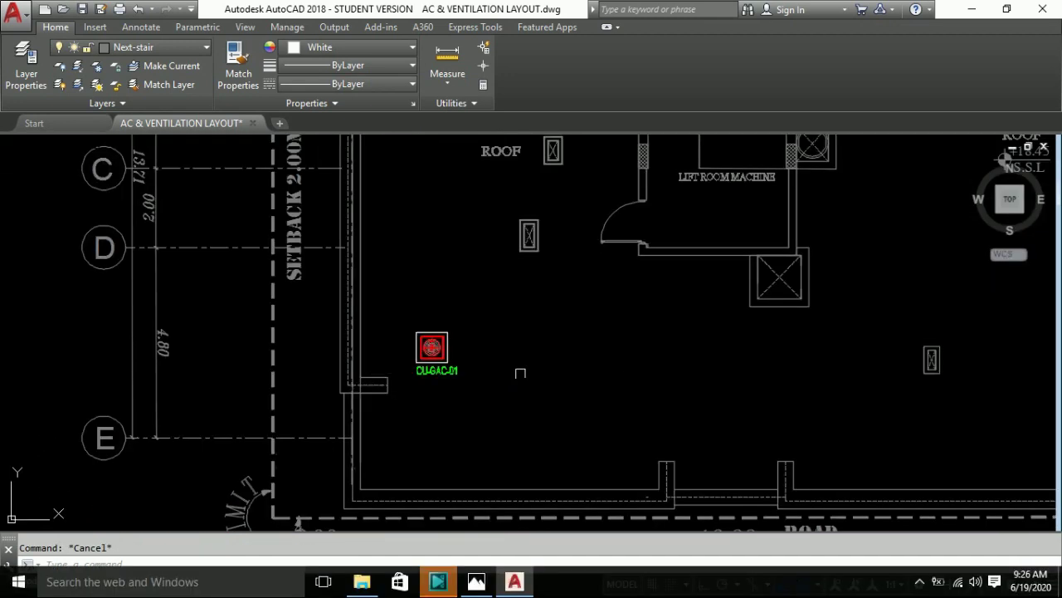
Start a rectangle with its first corner at the shaft corner beside the lift room machine.
middle_drag(650, 373, 624, 403)
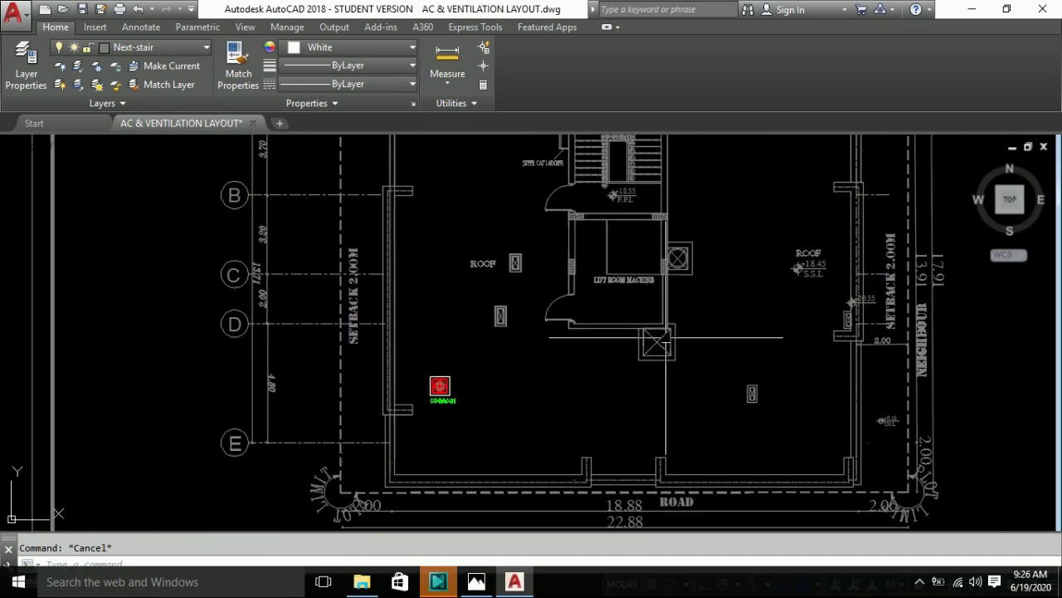
scroll(664, 340, up, 4)
key(Return)
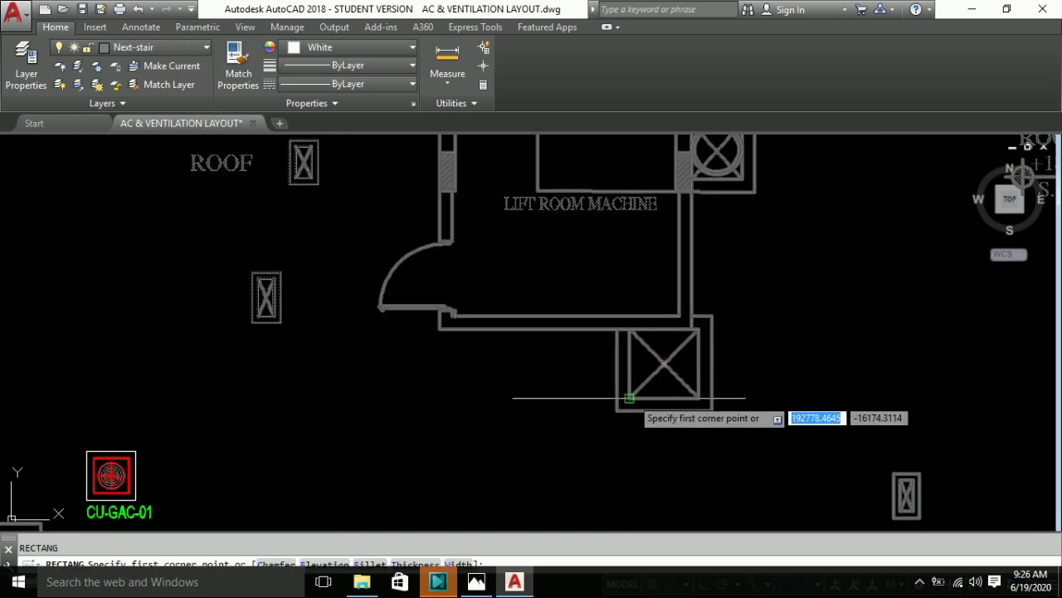
click(629, 397)
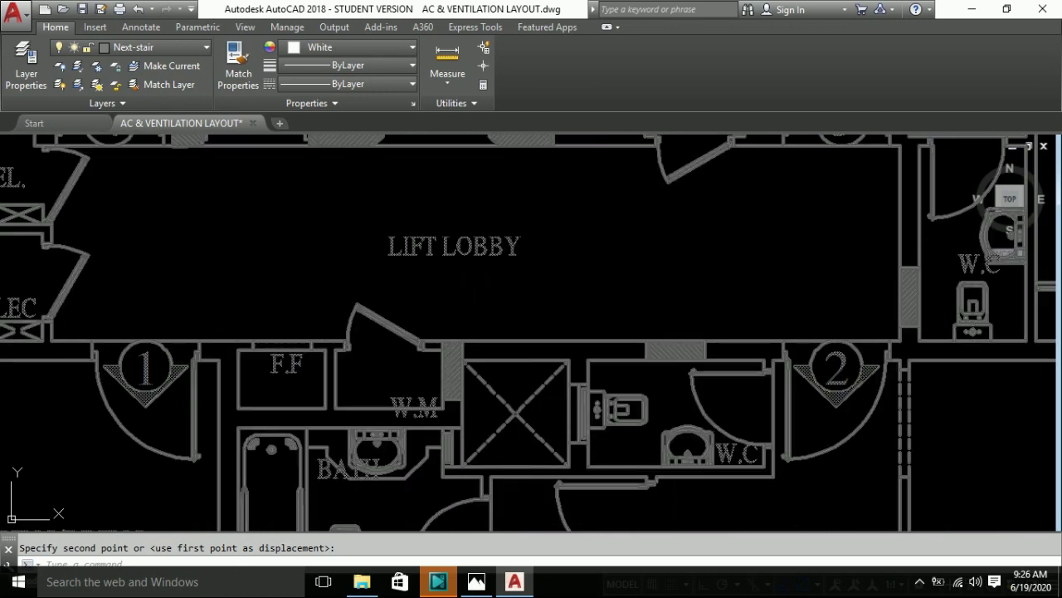
scroll(520, 360, down, 5)
Move the selected red pipe run onto the ground floor plan at the garbage-room column corner.
key(Return)
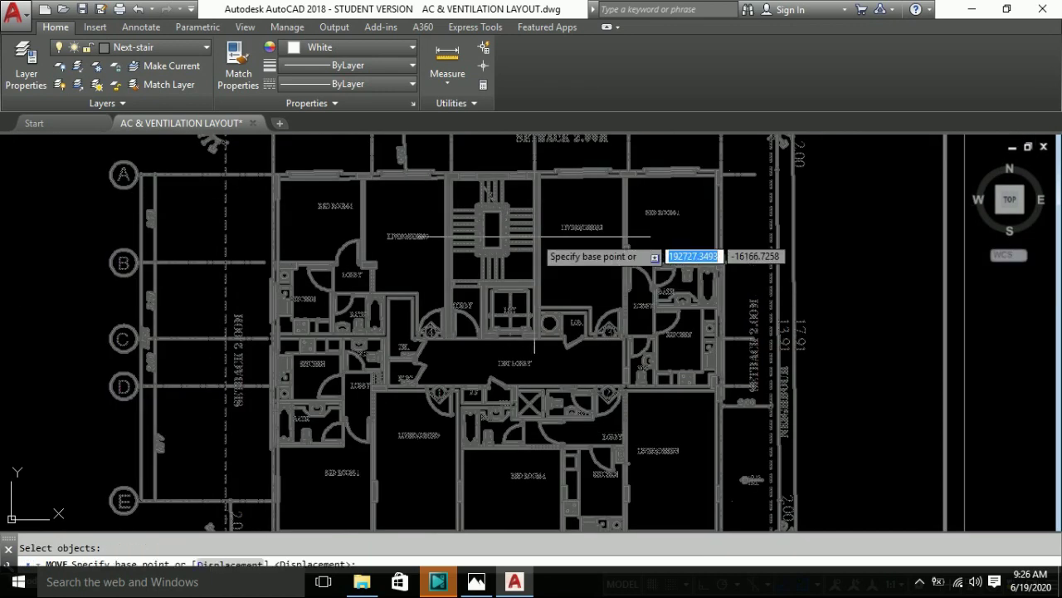
scroll(531, 241, up, 4)
click(526, 158)
scroll(510, 183, down, 5)
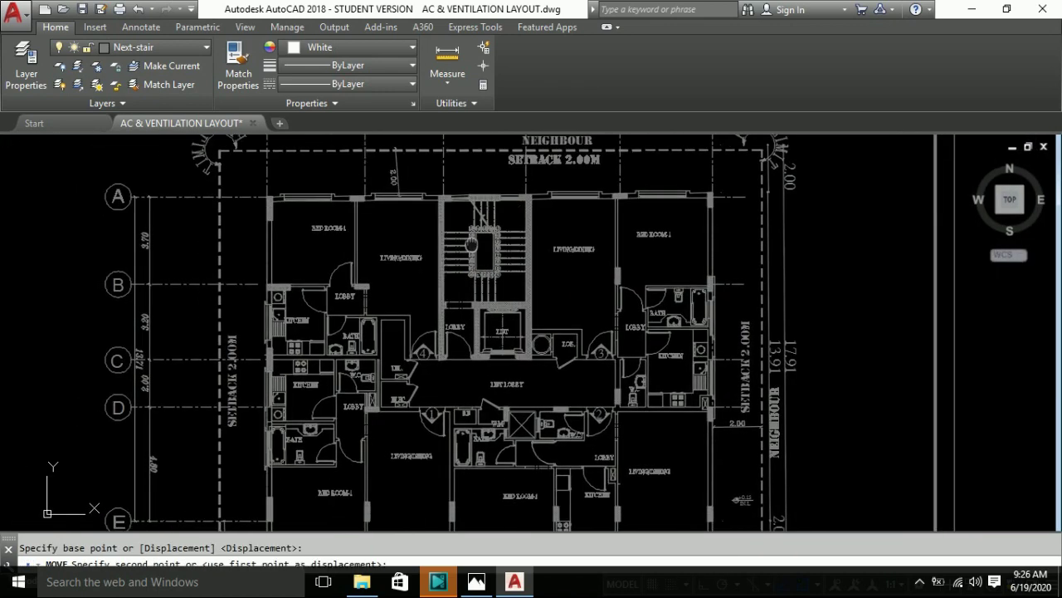
scroll(712, 224, up, 2)
middle_drag(711, 225, 916, 348)
scroll(915, 349, down, 2)
scroll(581, 233, down, 3)
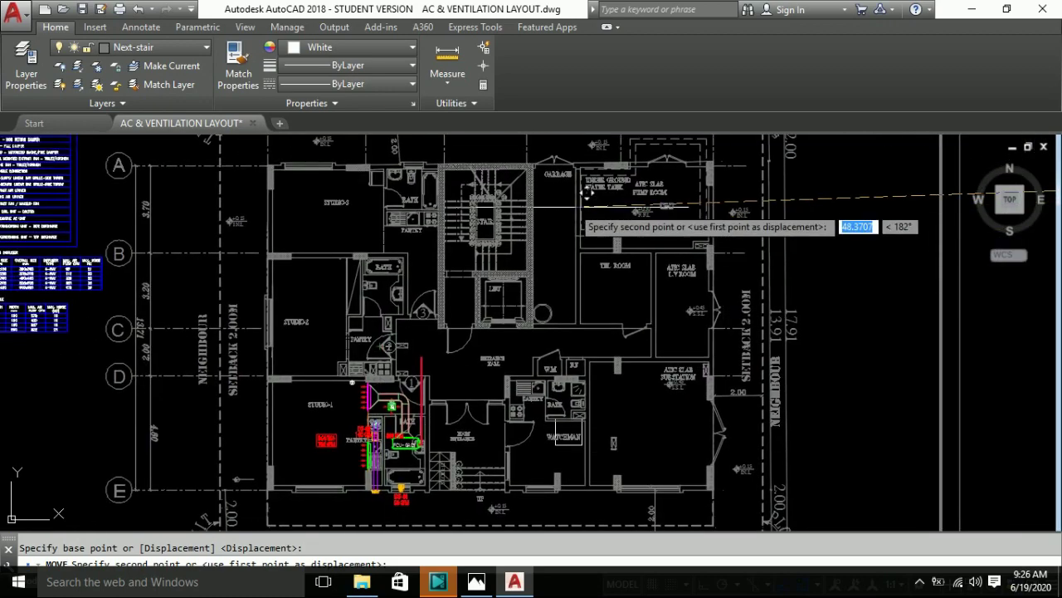
scroll(539, 216, up, 3)
scroll(539, 216, up, 2)
scroll(540, 216, up, 2)
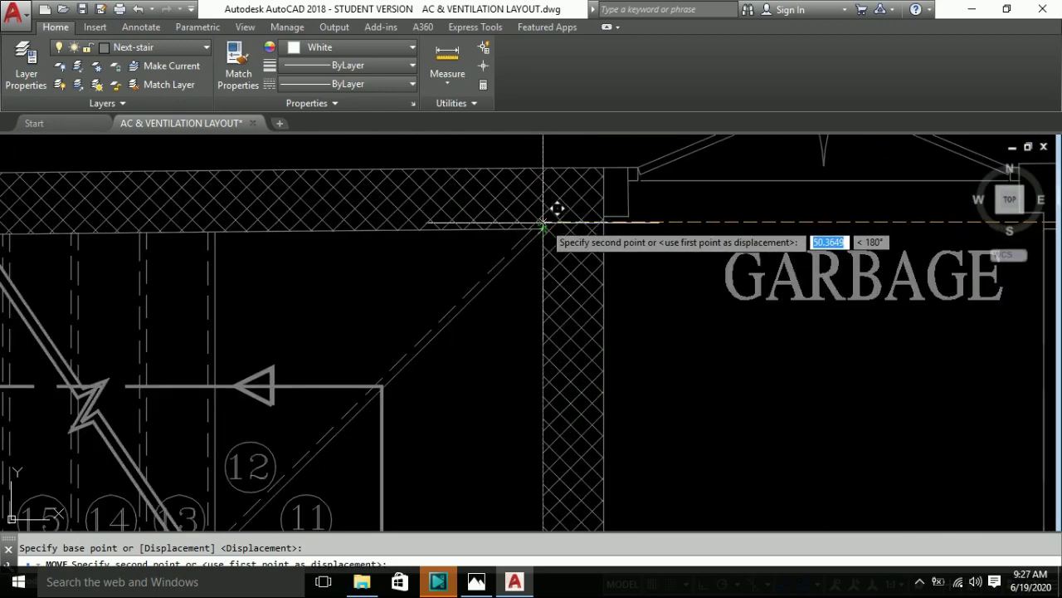
click(541, 209)
scroll(541, 209, down, 4)
scroll(531, 332, down, 2)
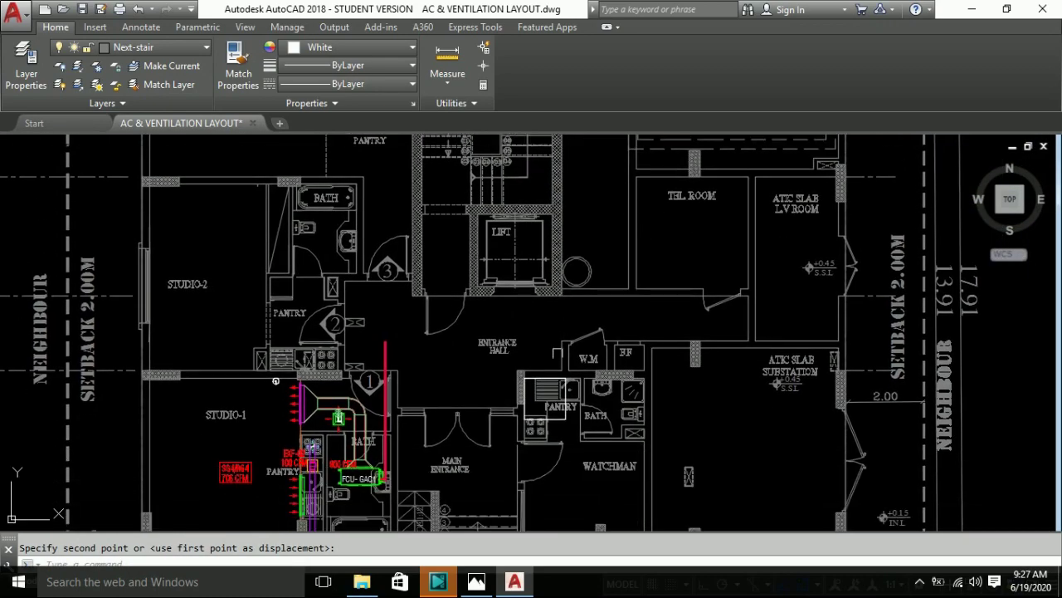
Fillet the two red lines into a sharp corner above the pantry by the Entrance Hall.
text(f)
key(Return)
scroll(396, 290, up, 5)
click(193, 299)
click(257, 290)
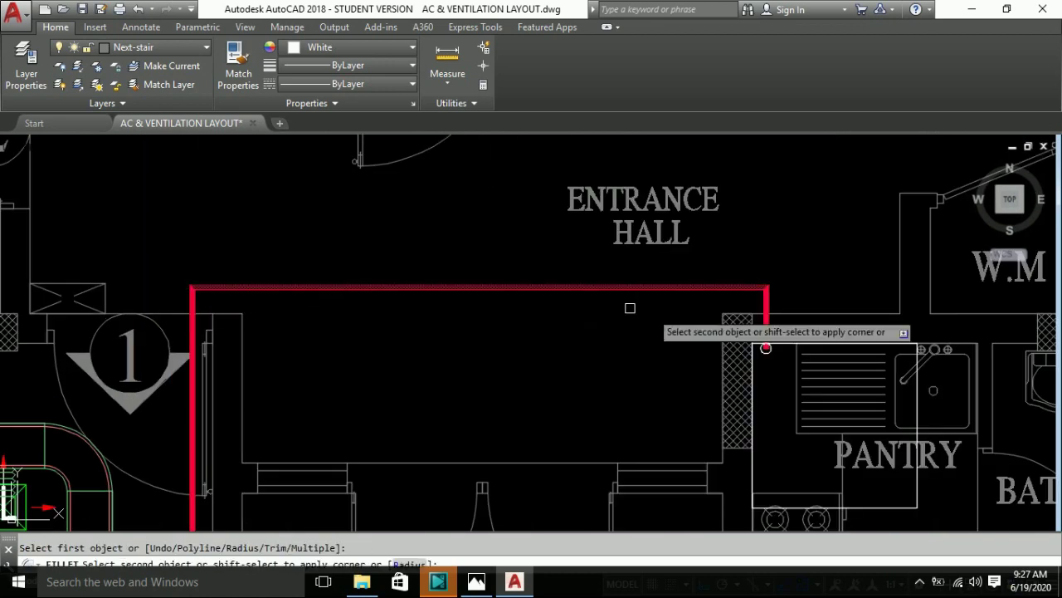
scroll(765, 348, down, 2)
key(Escape)
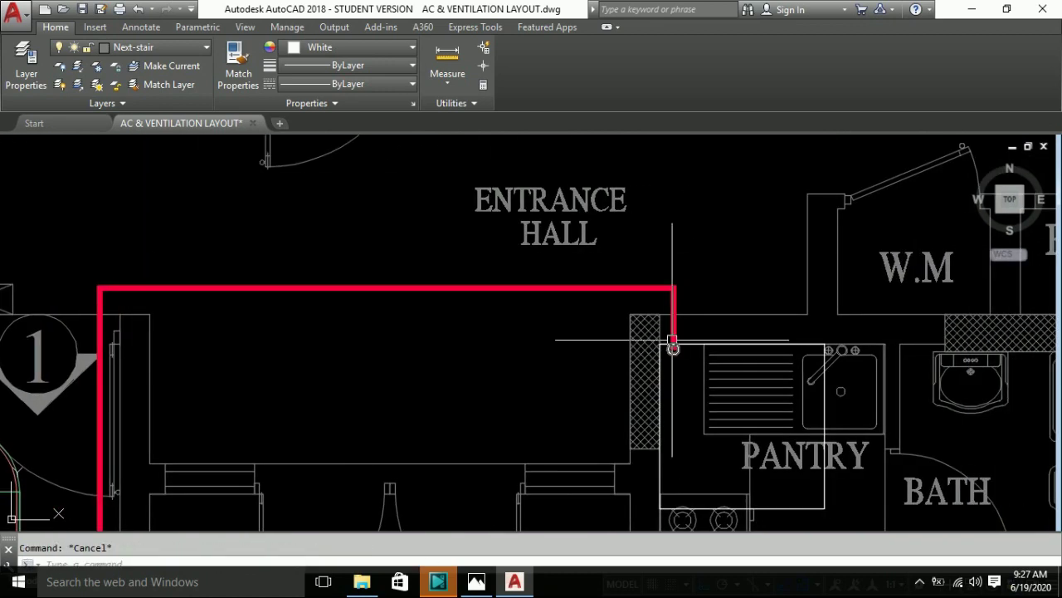
Start MATCHPROP with the red line as source, then cancel it.
text(ma)
key(Return)
scroll(677, 382, up, 3)
click(680, 407)
click(680, 407)
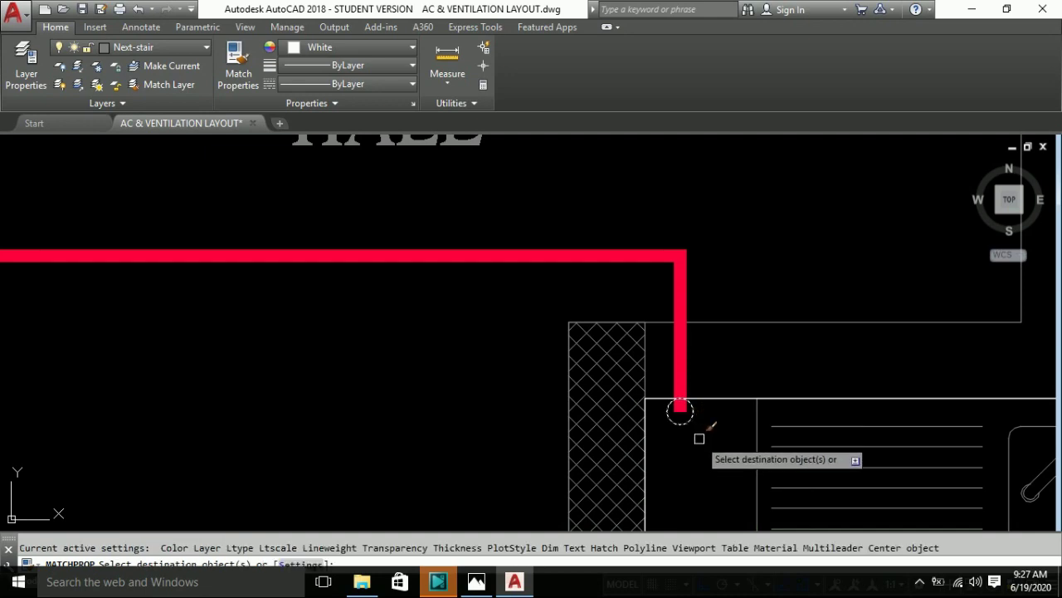
key(Escape)
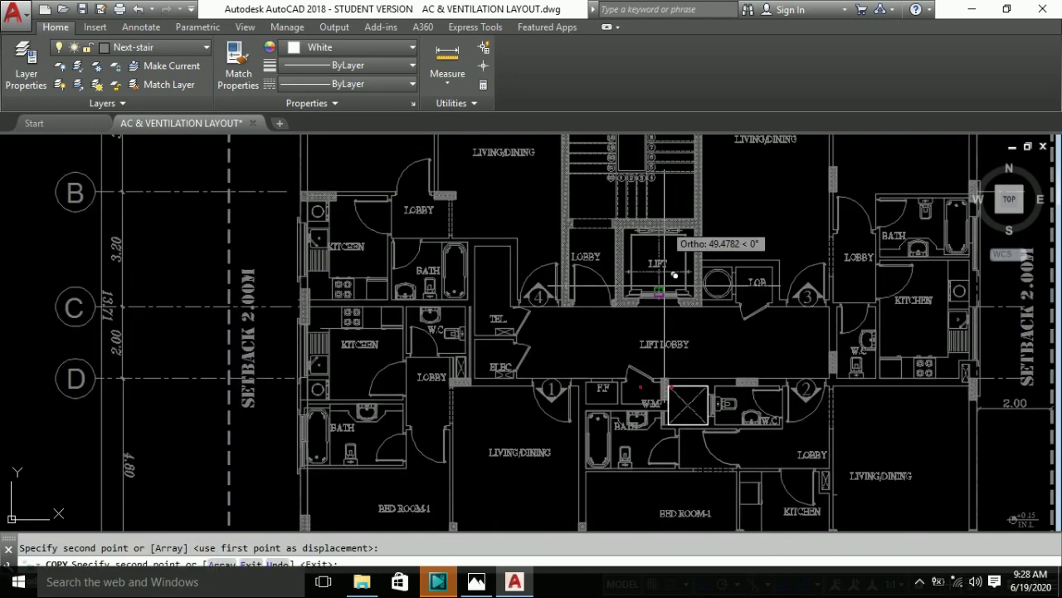
Cancel the copy and start a polyline at the shaft's top-left corner next to W.M.
scroll(602, 340, up, 2)
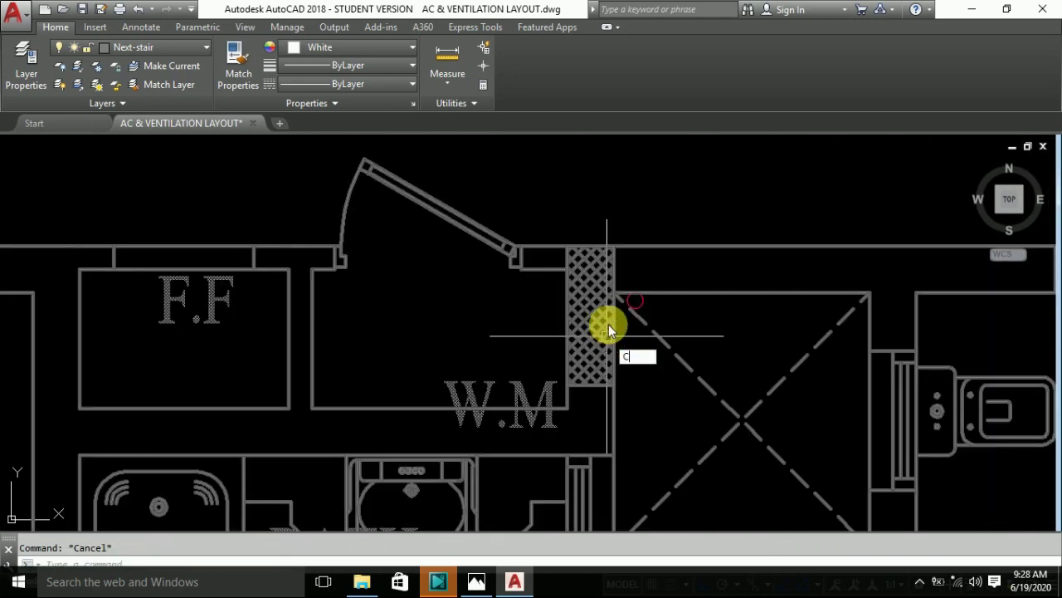
click(601, 202)
key(Escape)
text(pl)
key(Return)
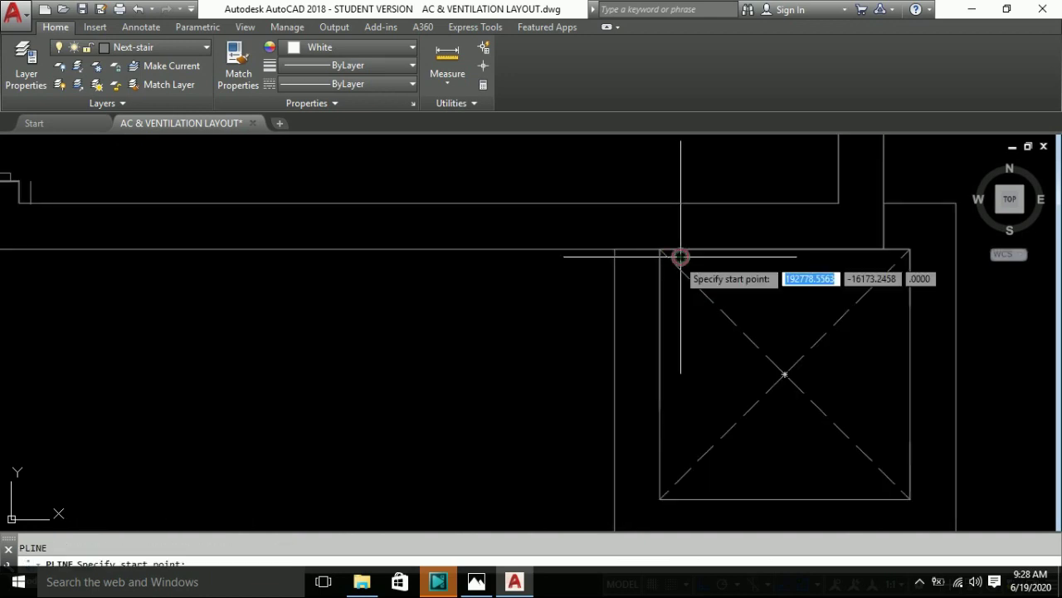
click(679, 256)
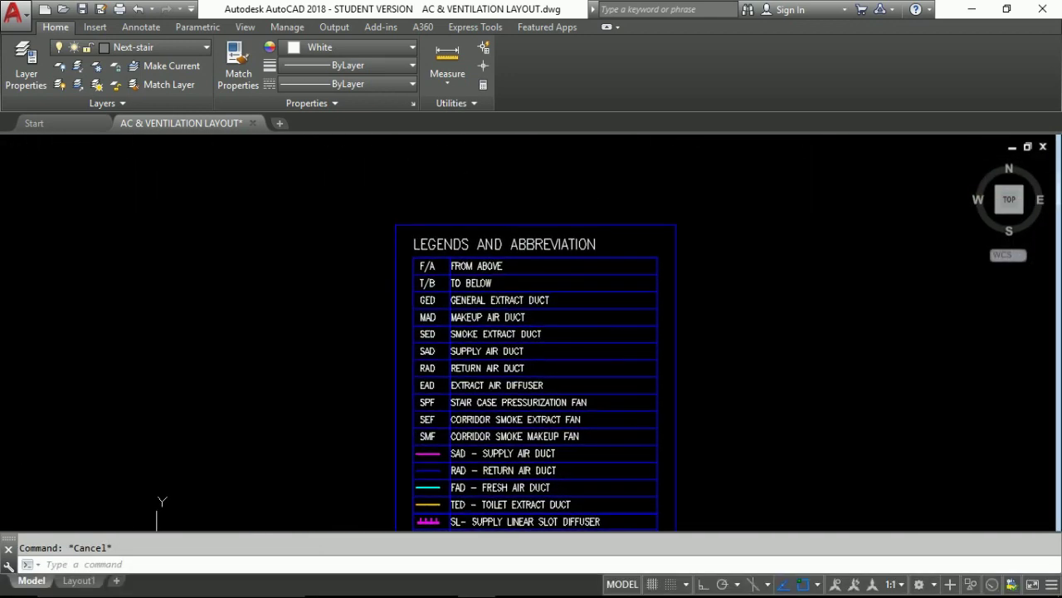
Zoom into the LEGENDS AND ABBREVIATION table and center it in view.
scroll(706, 290, up, 2)
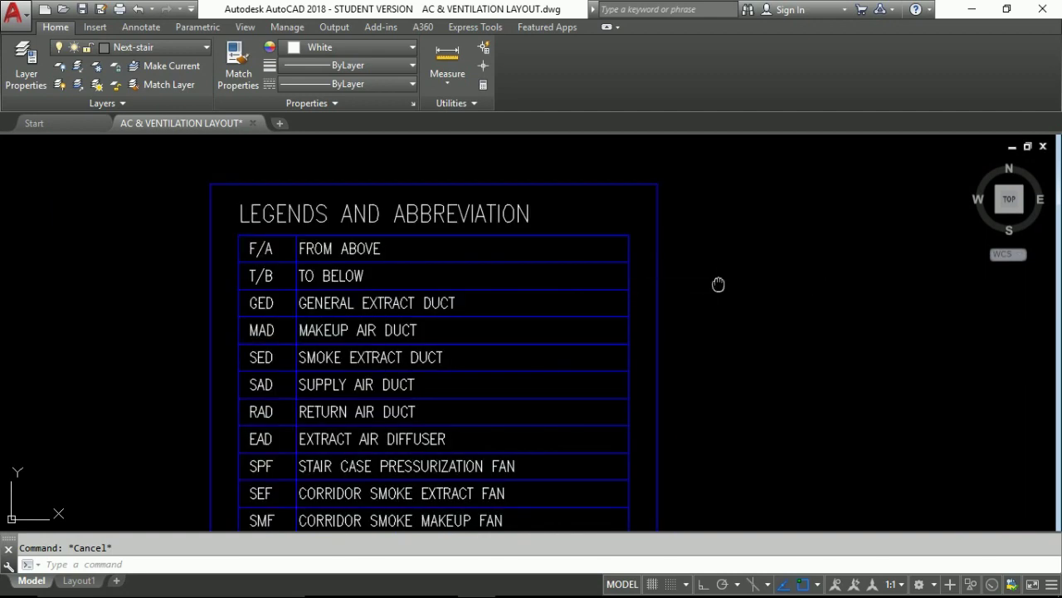
middle_drag(718, 284, 792, 284)
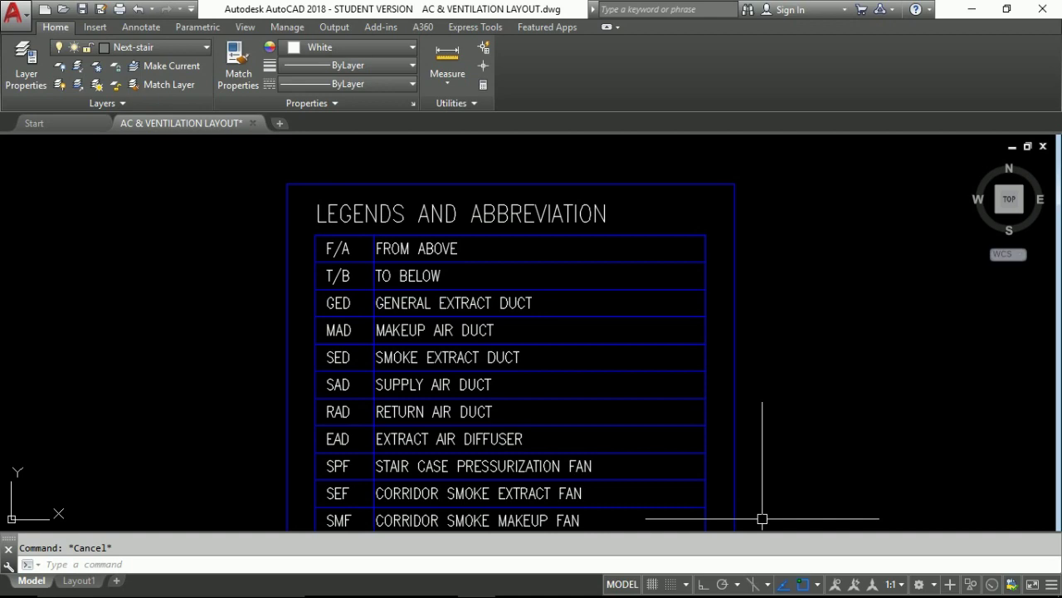
Pan up to show the TED, slot diffuser and ceiling diffuser legend rows below SMF.
mouse_move(761, 518)
middle_down()
mouse_move(754, 219)
mouse_move(770, 143)
middle_up()
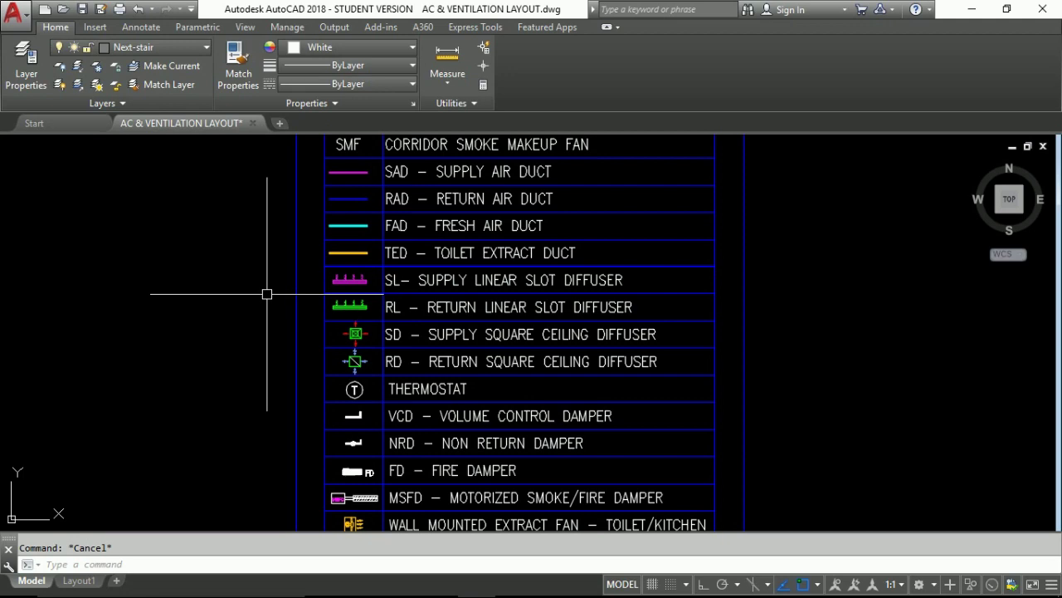
scroll(267, 294, up, 5)
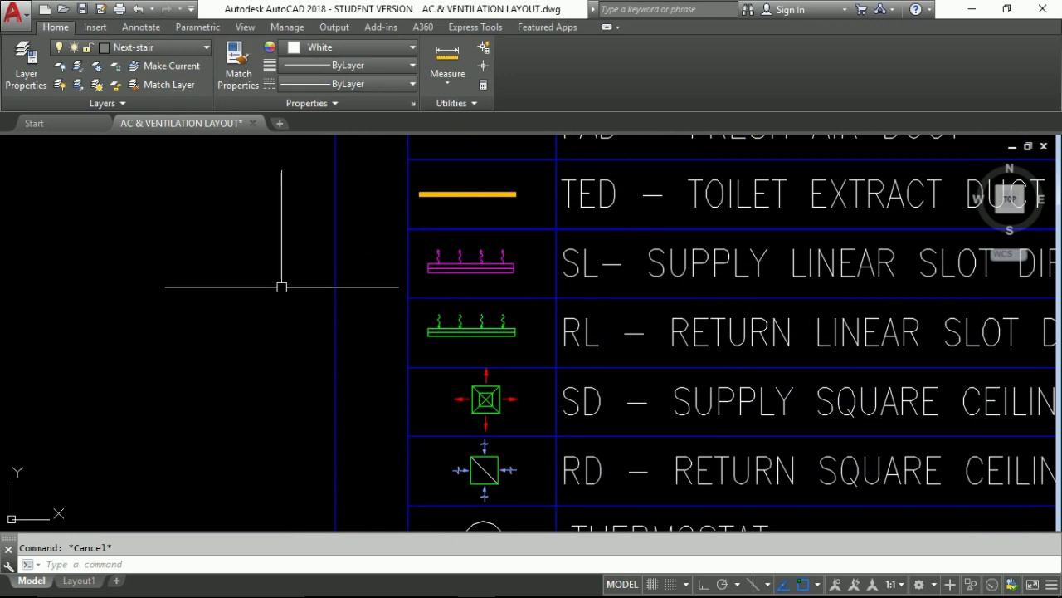
Zoom and pan through the legend symbols down to the THERMOSTAT, VCD and NRD rows.
scroll(279, 287, up, 2)
mouse_move(335, 294)
middle_down()
mouse_move(360, 308)
mouse_move(4, 316)
mouse_move(53, 316)
middle_up()
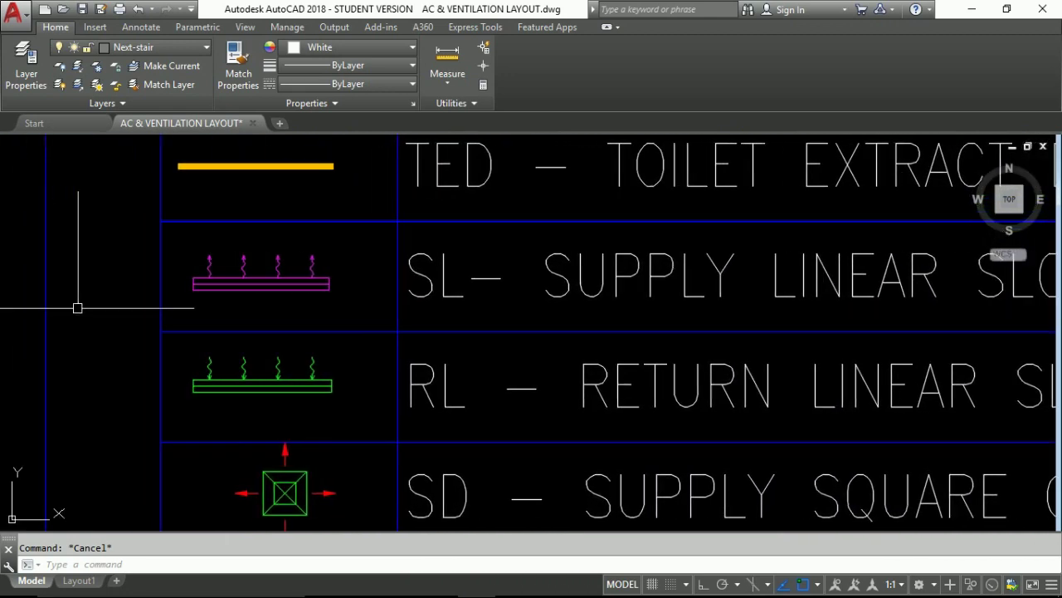
scroll(115, 299, down, 2)
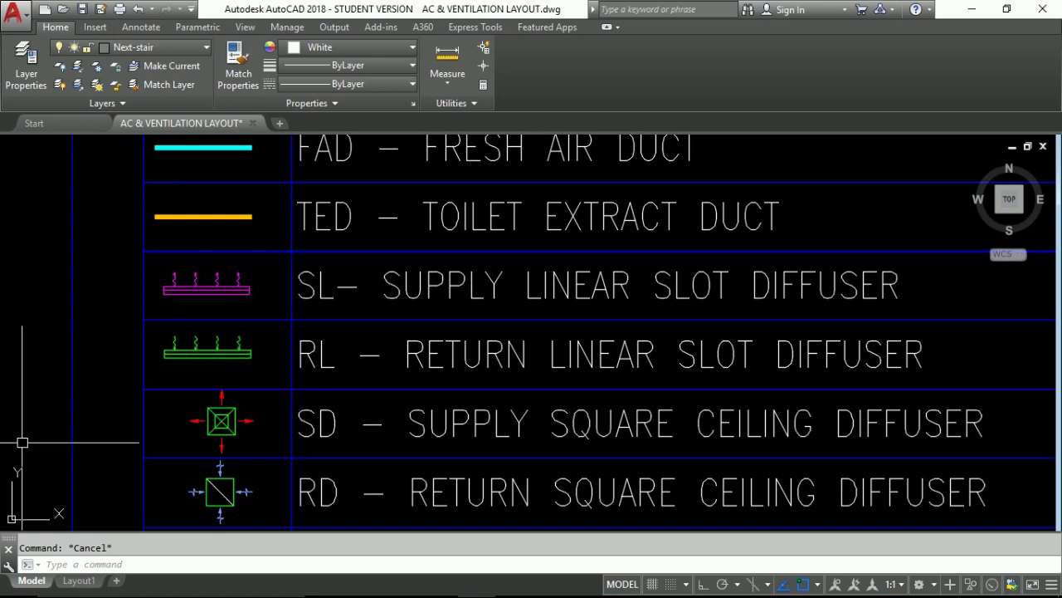
mouse_move(22, 443)
middle_down()
mouse_move(42, 222)
mouse_move(5, 220)
middle_up()
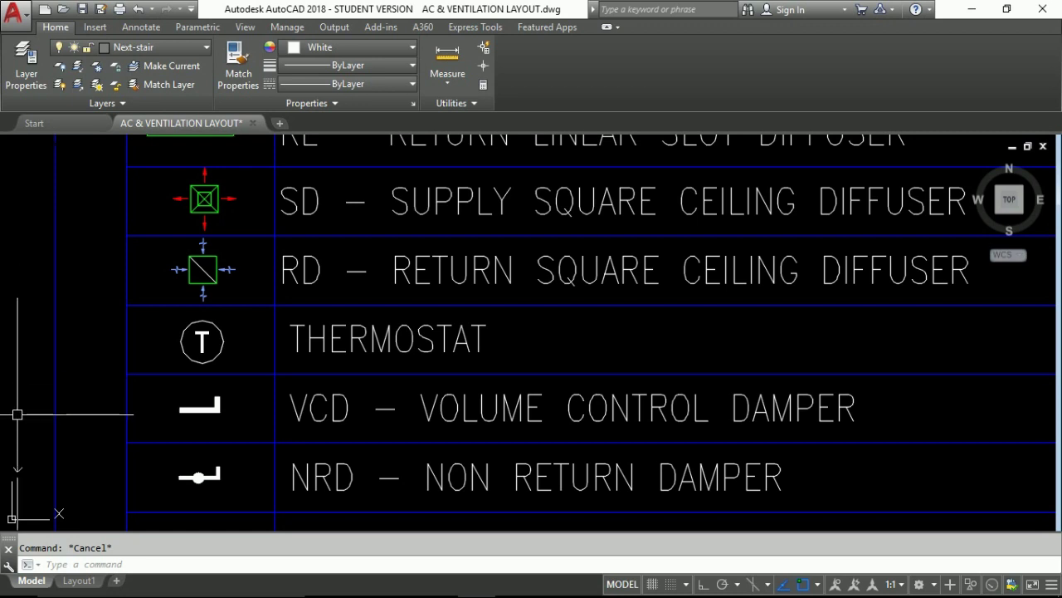
Pan down the legend through the fire damper, fan and FD–SG-SUPPLY rows to RG-RETURN.
middle_drag(18, 414, 16, 413)
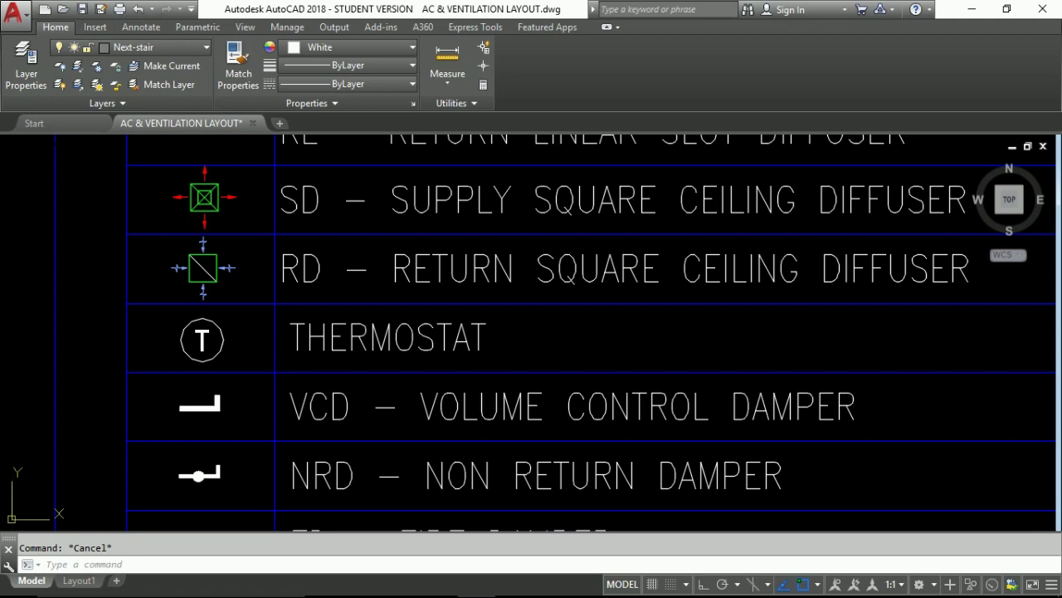
mouse_move(18, 482)
middle_down()
mouse_move(55, 242)
mouse_move(21, 200)
middle_up()
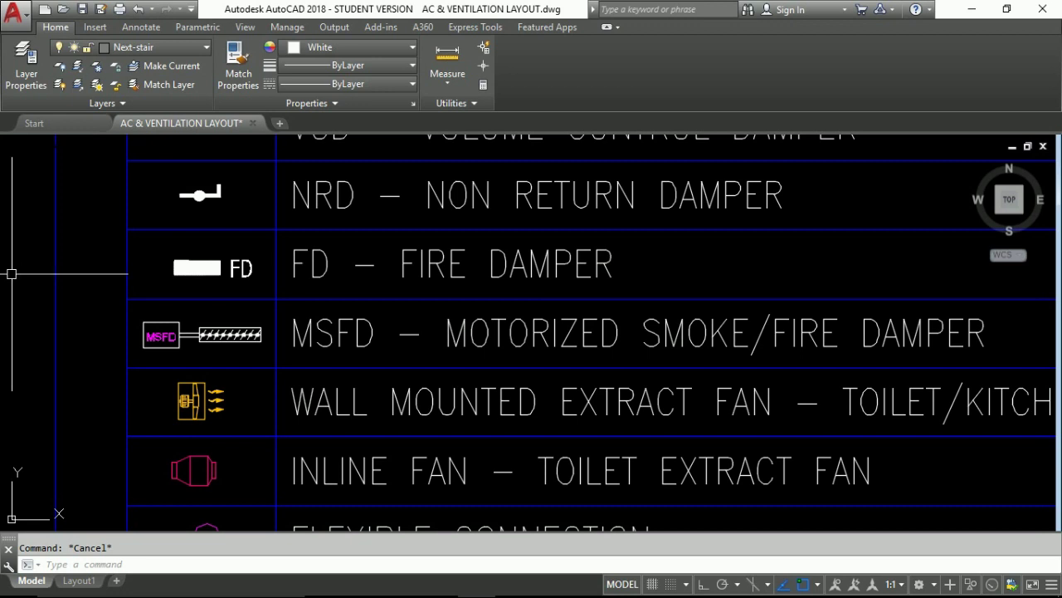
middle_drag(40, 473, 2, 373)
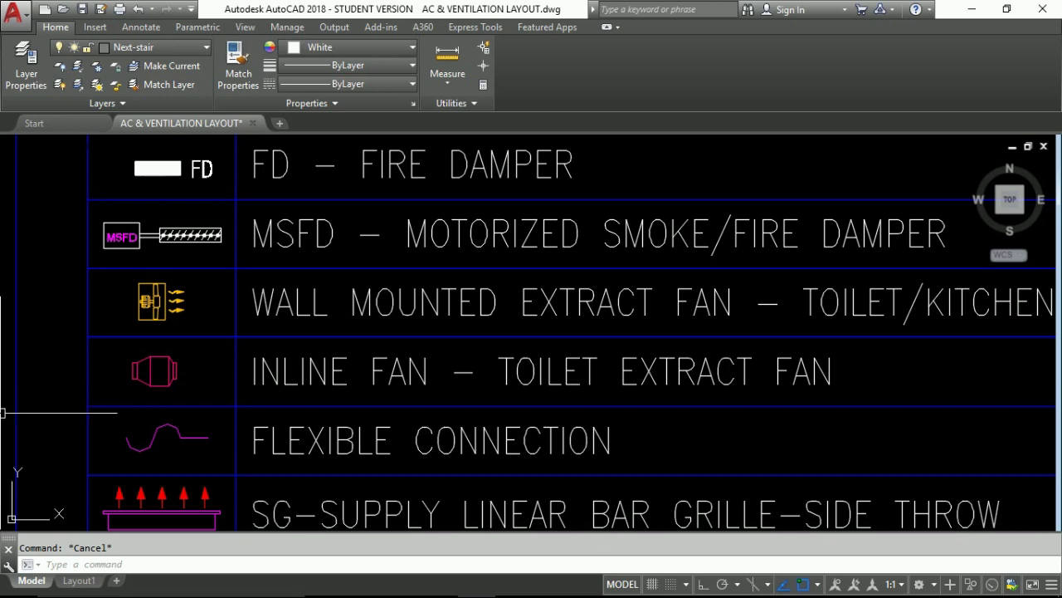
middle_drag(3, 412, 13, 325)
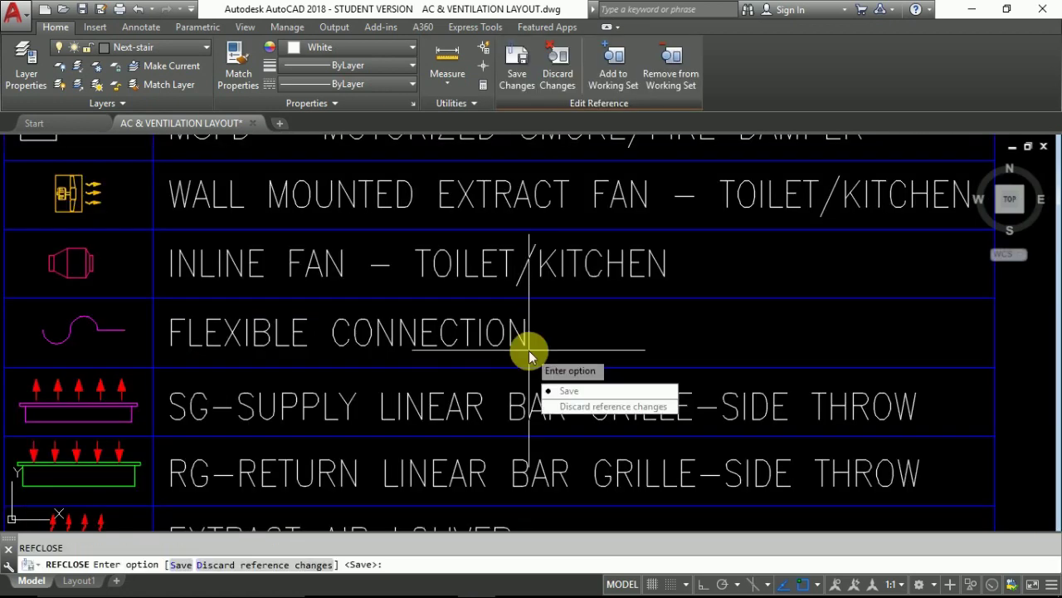
Save the reference changes so the legend block keeps the INLINE FAN – TOILET/KITCHEN wording.
key(Return)
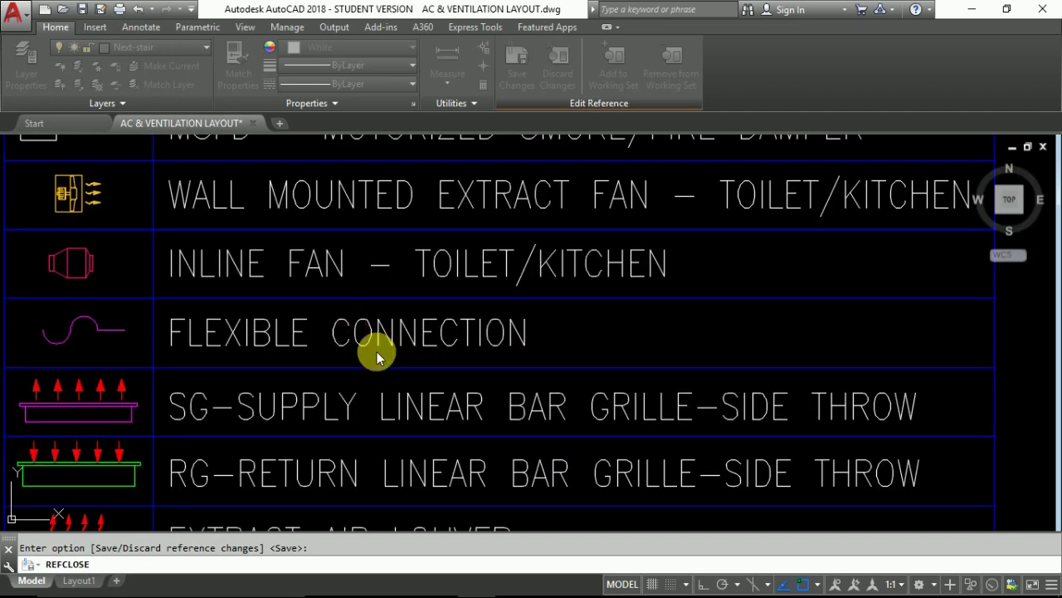
key(Return)
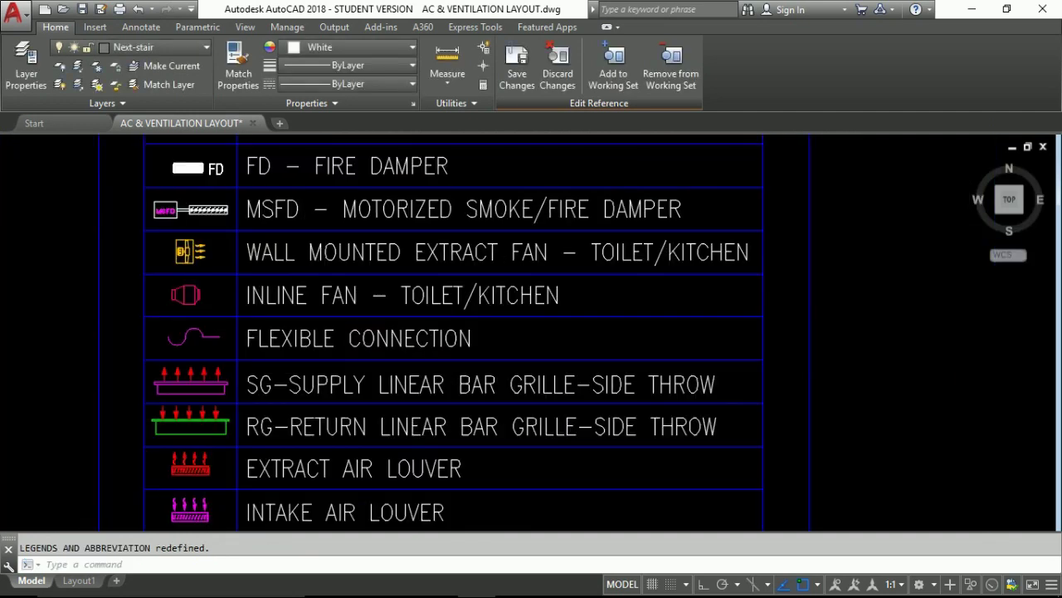
key(Return)
Pan and zoom the legend to show the louver rows below RG-RETURN.
middle_drag(424, 326, 581, 323)
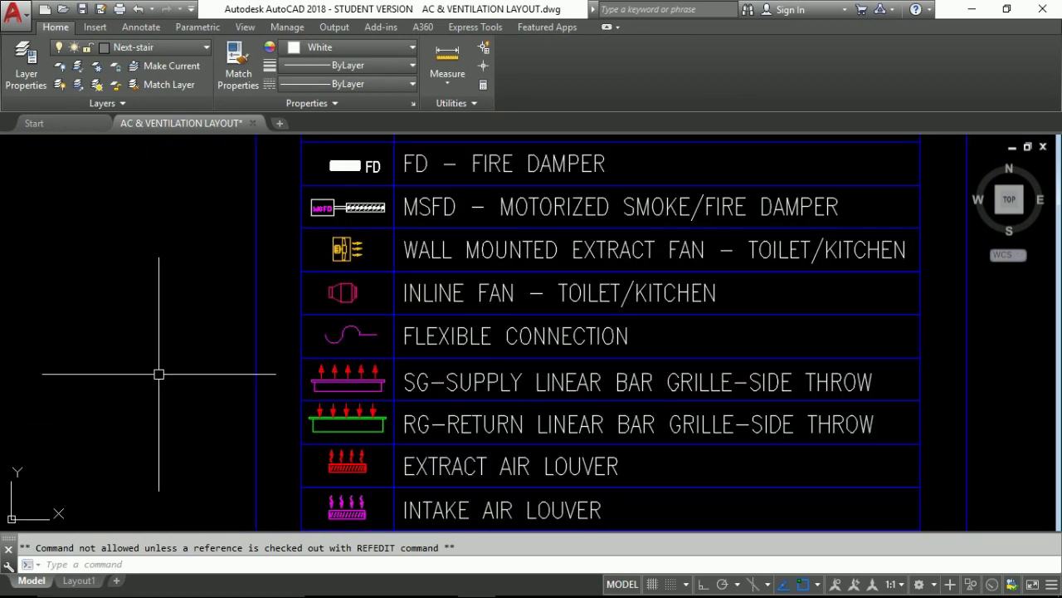
scroll(223, 329, up, 2)
mouse_move(223, 330)
middle_down()
mouse_move(208, 344)
mouse_move(5, 396)
middle_up()
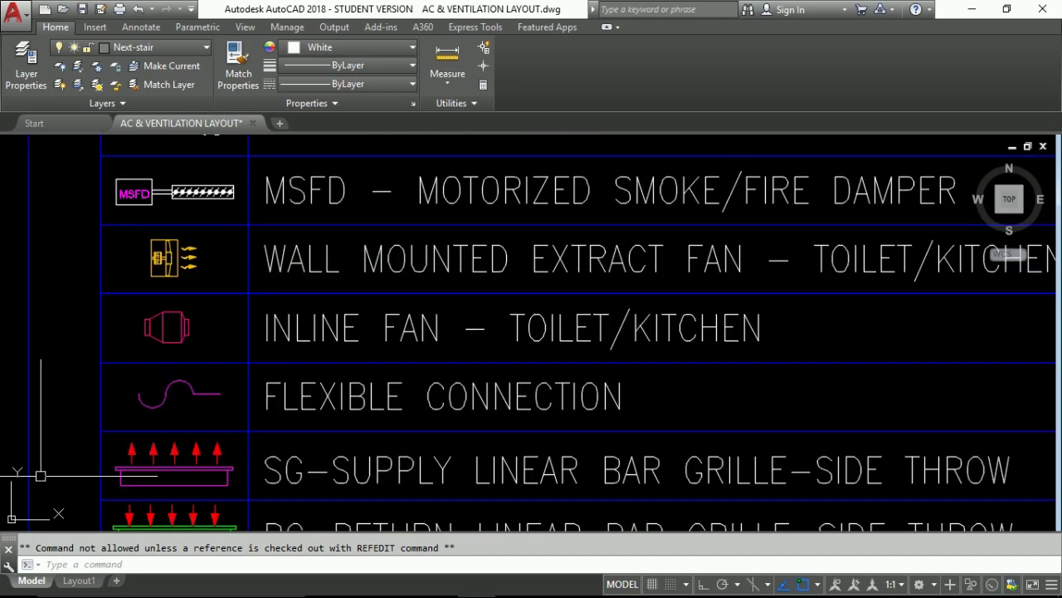
middle_drag(59, 486, 63, 440)
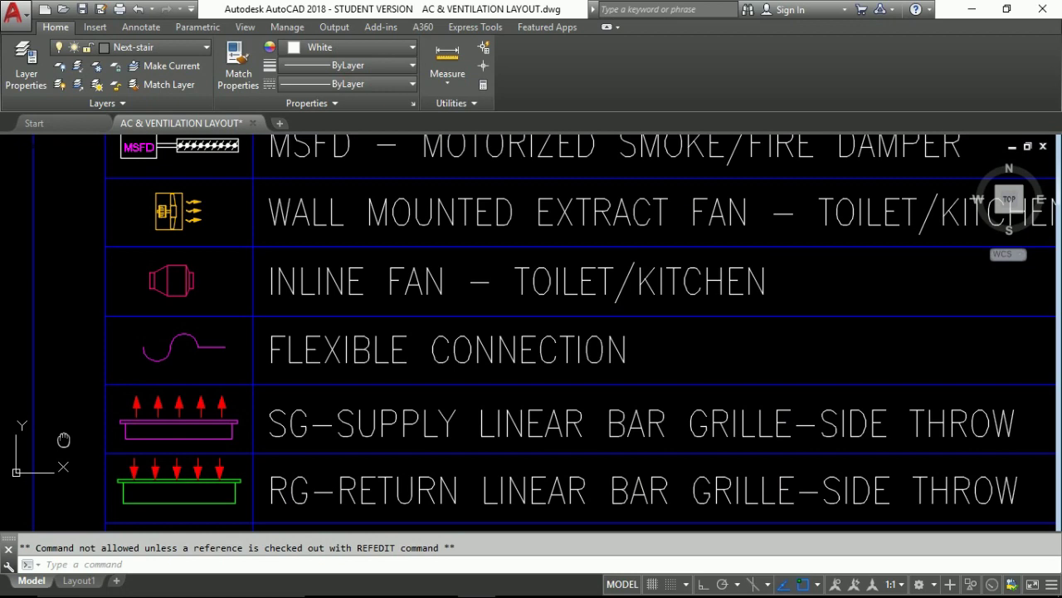
middle_drag(63, 440, 63, 435)
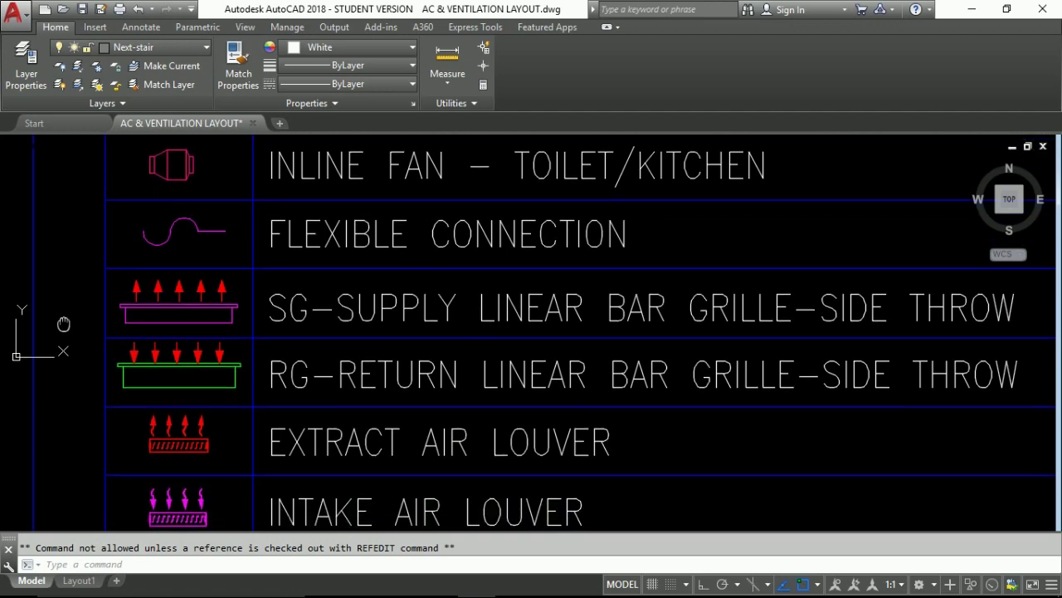
Pan past the louver, fan, fan coil and AC unit rows to the SQUARE CEILING DIFFUSER heading.
middle_drag(63, 436, 40, 282)
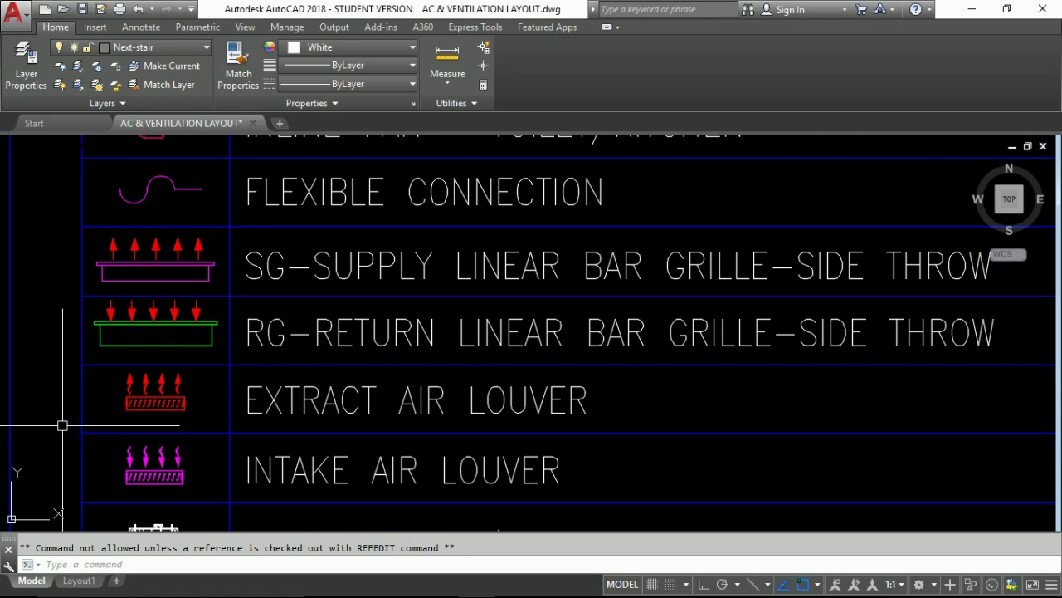
middle_drag(63, 427, 76, 361)
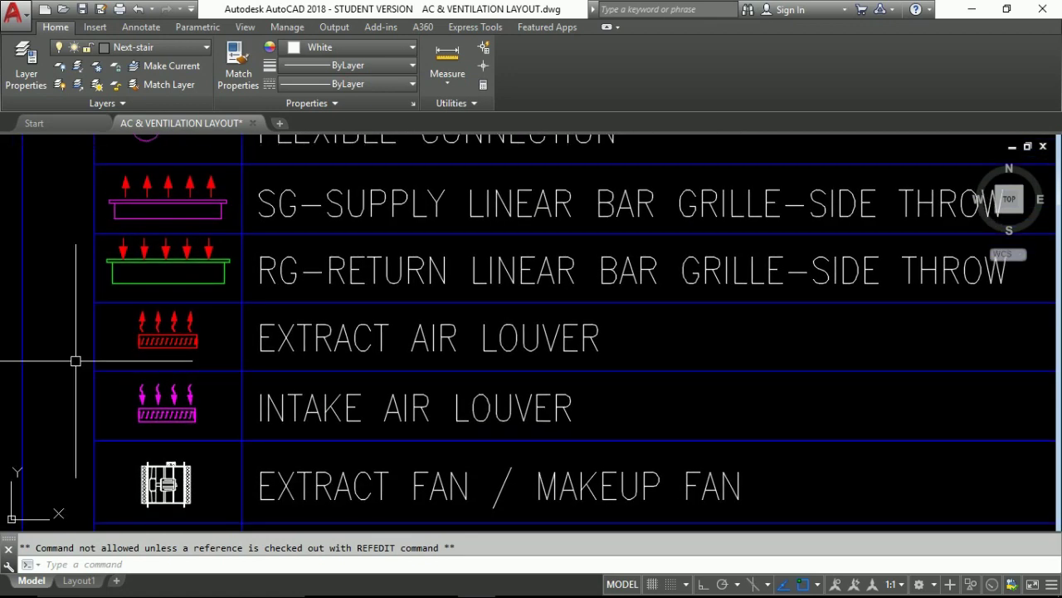
middle_drag(63, 417, 35, 365)
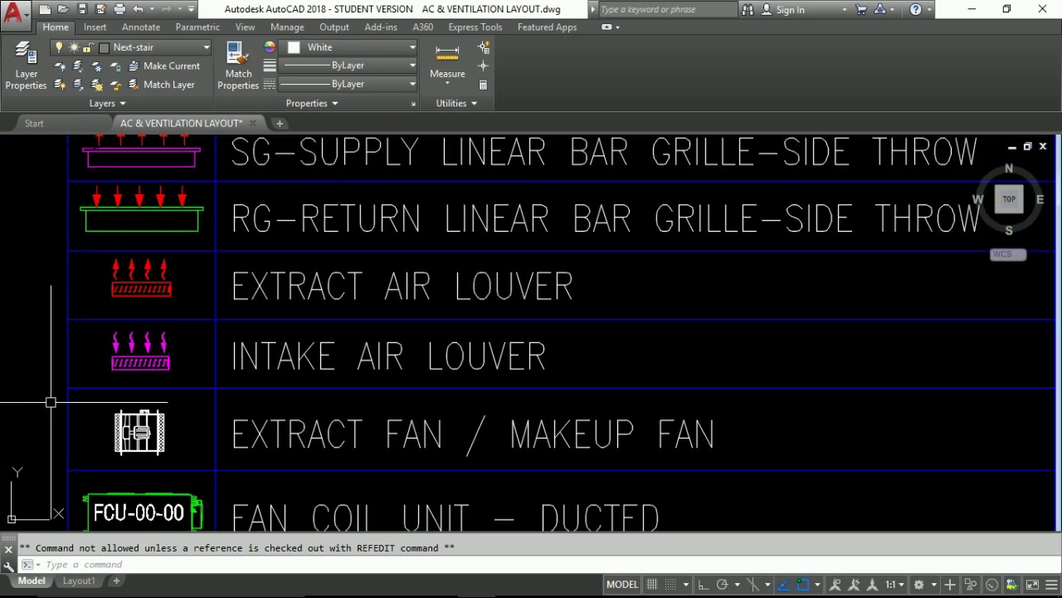
middle_drag(51, 402, 51, 361)
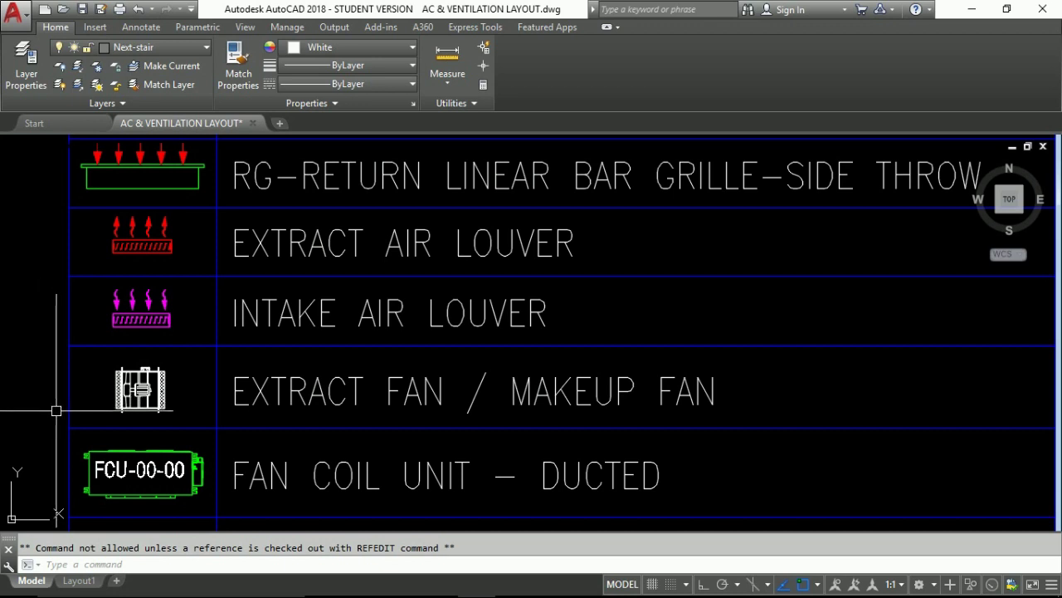
middle_drag(55, 407, 56, 335)
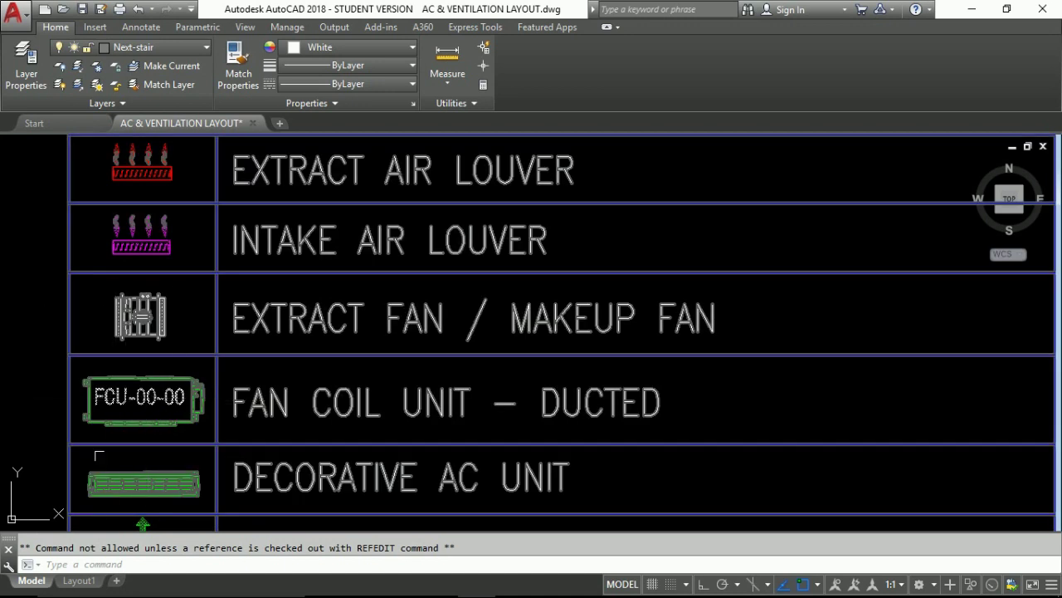
middle_drag(55, 441, 72, 355)
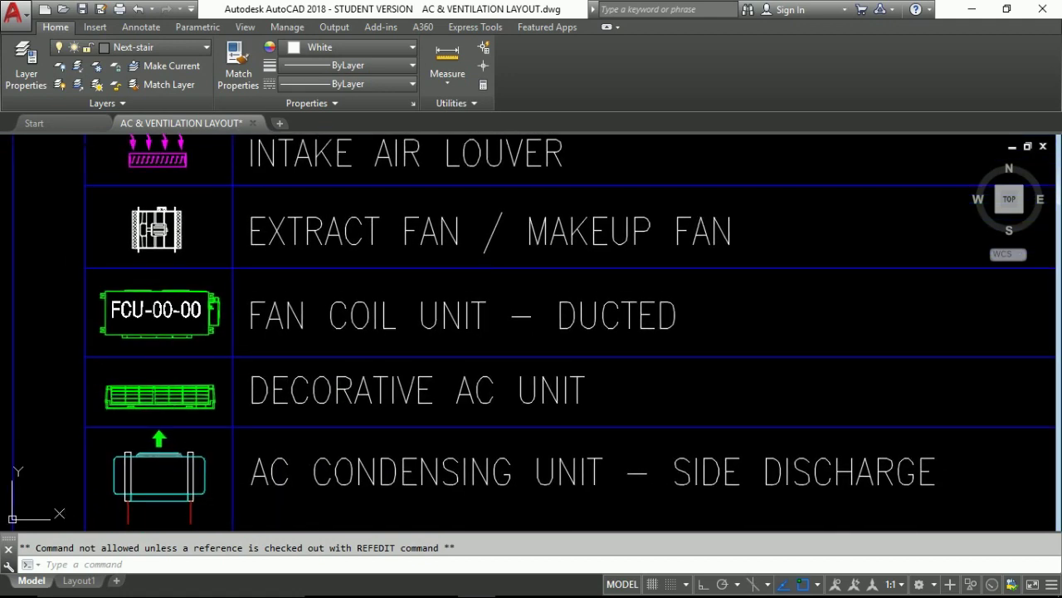
middle_drag(63, 419, 65, 377)
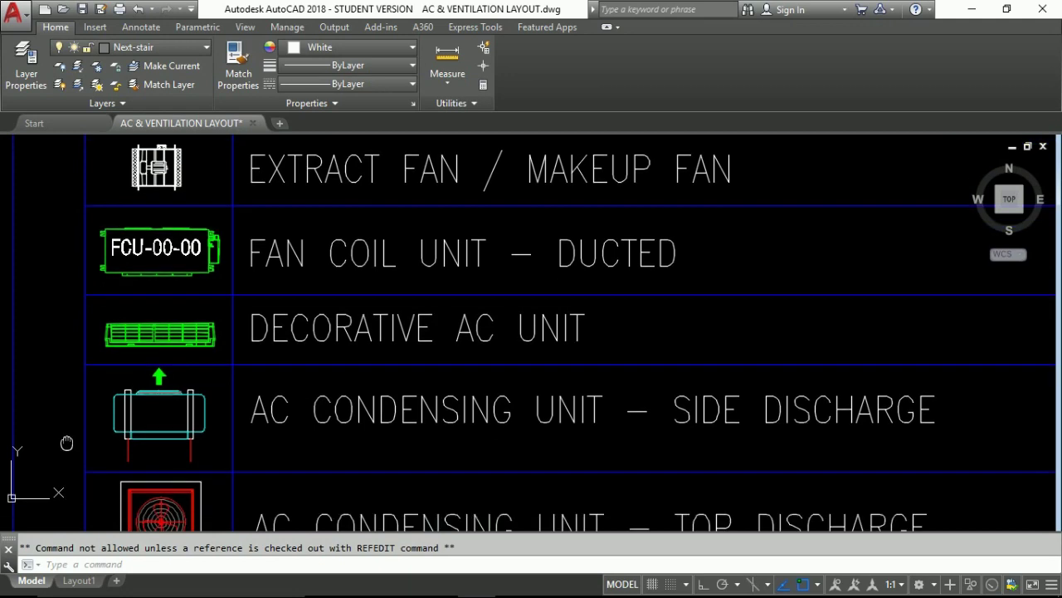
middle_drag(67, 462, 72, 366)
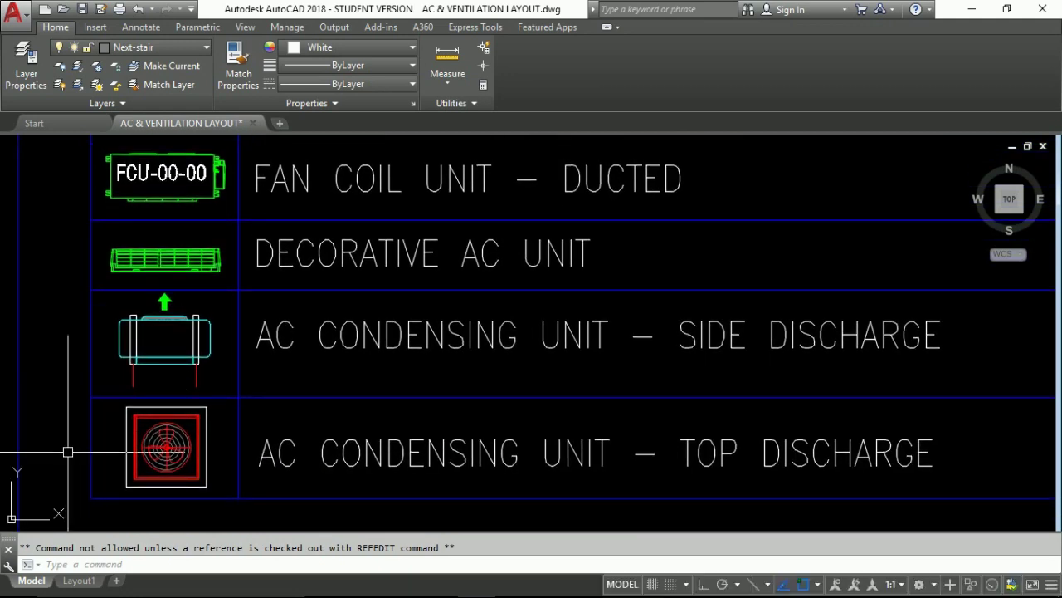
middle_drag(97, 448, 114, 347)
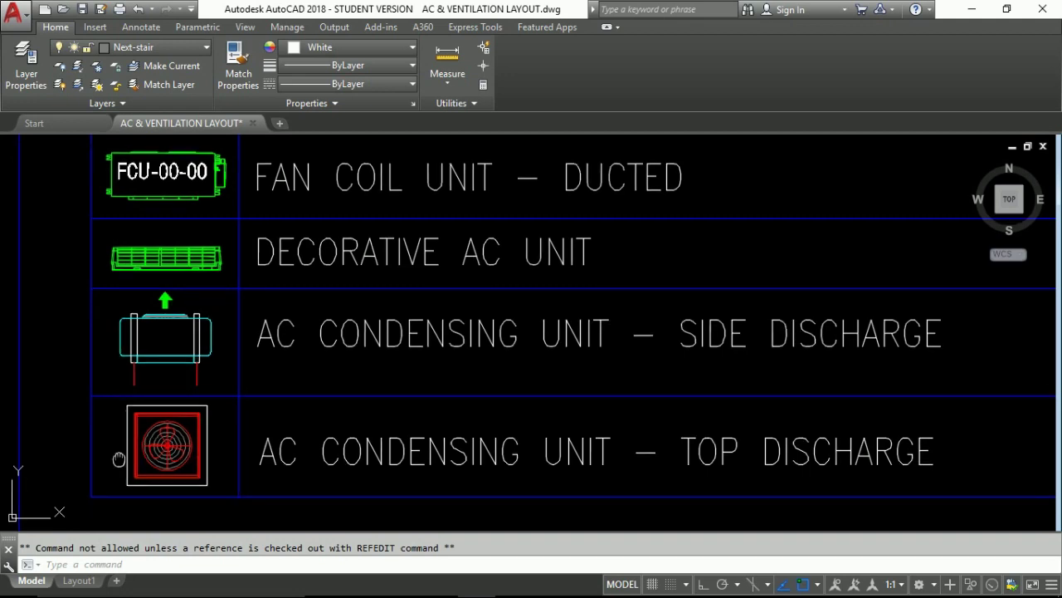
middle_drag(125, 435, 154, 292)
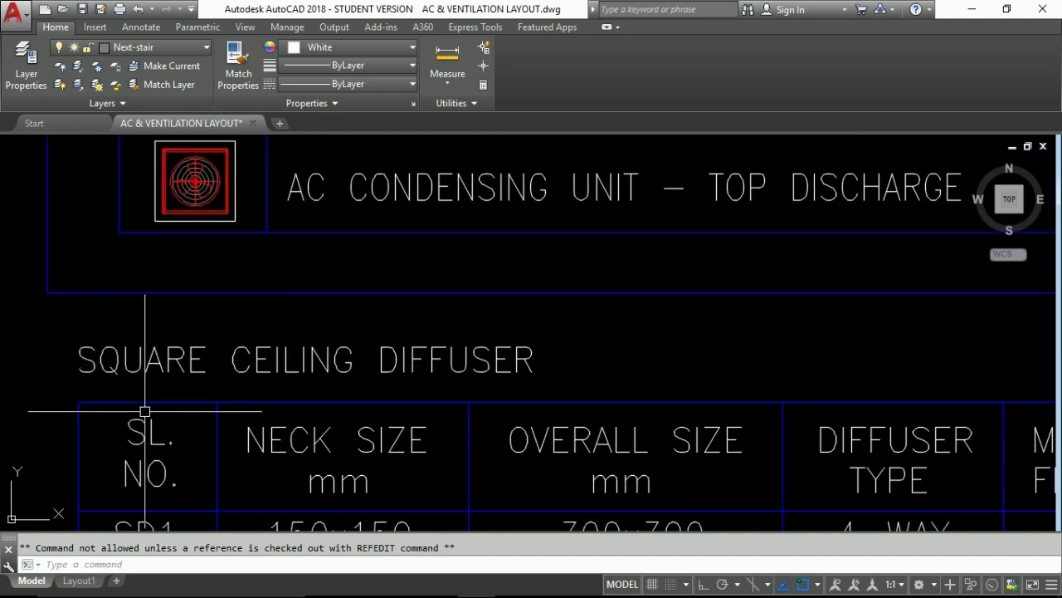
Zoom out and frame all SD1–SD5 rows of the square ceiling diffuser table.
scroll(145, 380, down, 2)
middle_drag(144, 380, 146, 308)
middle_drag(142, 408, 141, 366)
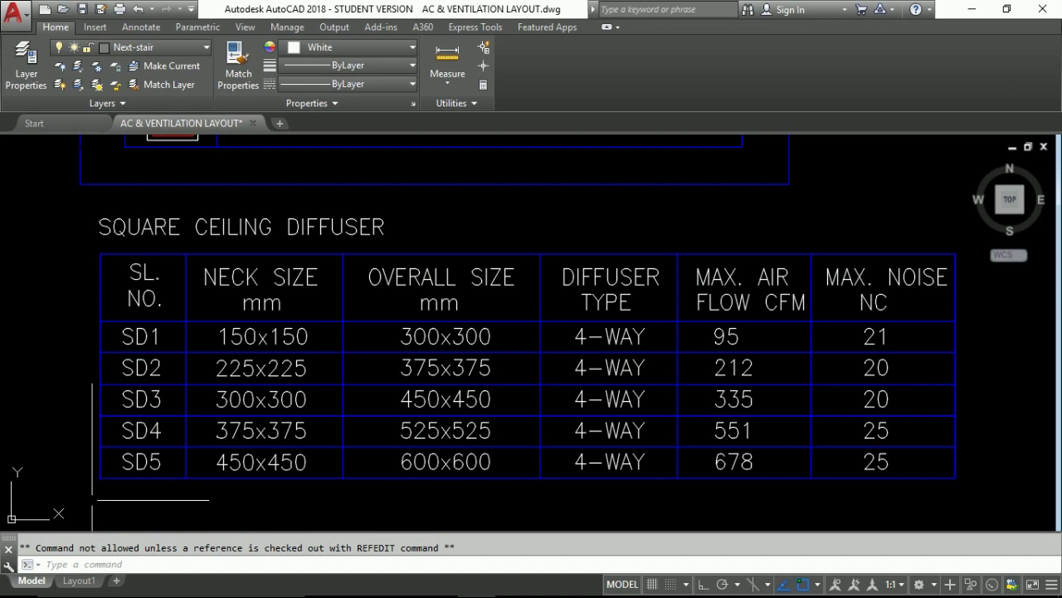
middle_drag(54, 506, 75, 434)
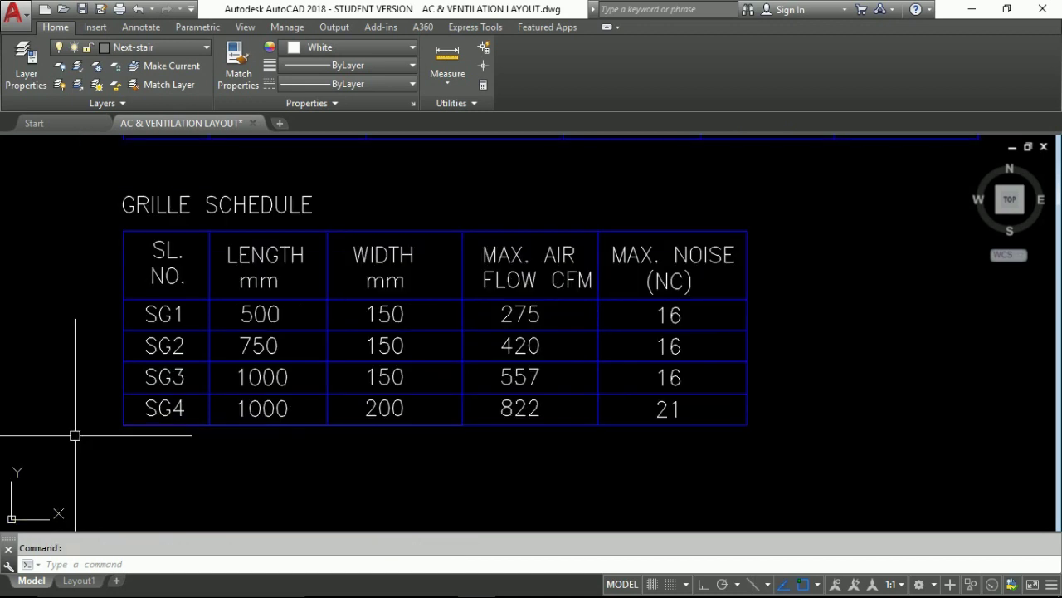